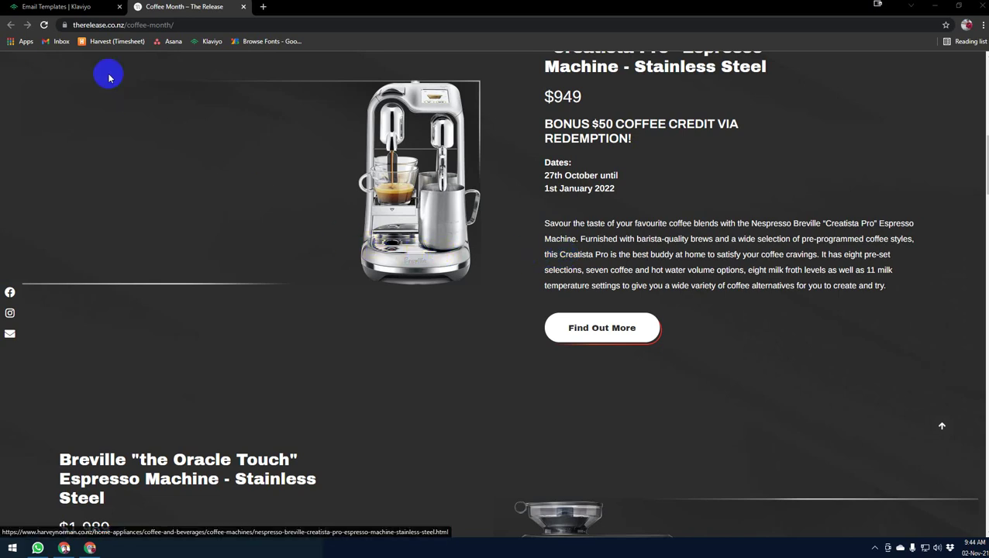
Step: Inspect the Coffee Month intro paragraph and find its inherited "Roboto", Sans-serif, 16px, weight 400 styles
scroll(232, 155, "up", 3)
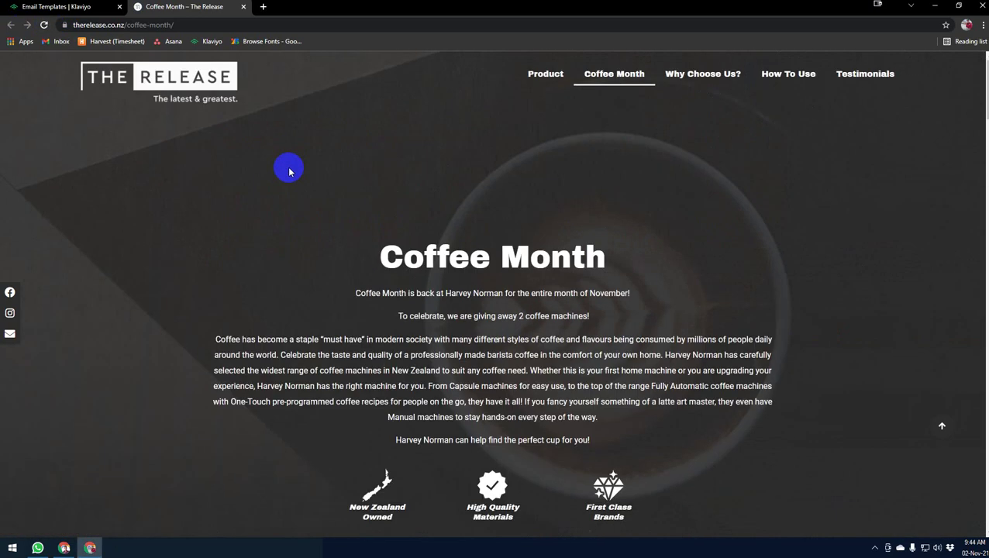
scroll(289, 171, "down", 20)
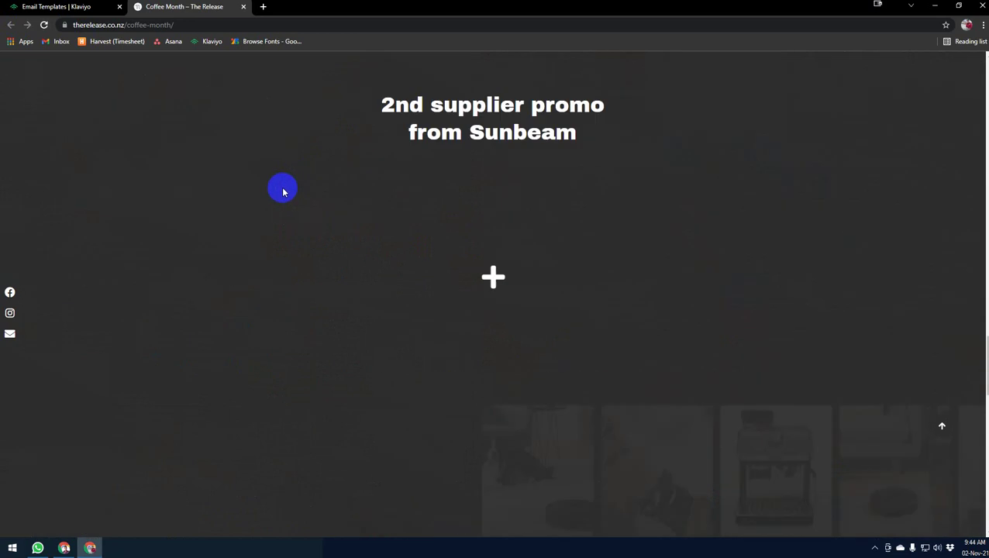
scroll(283, 191, "down", 15)
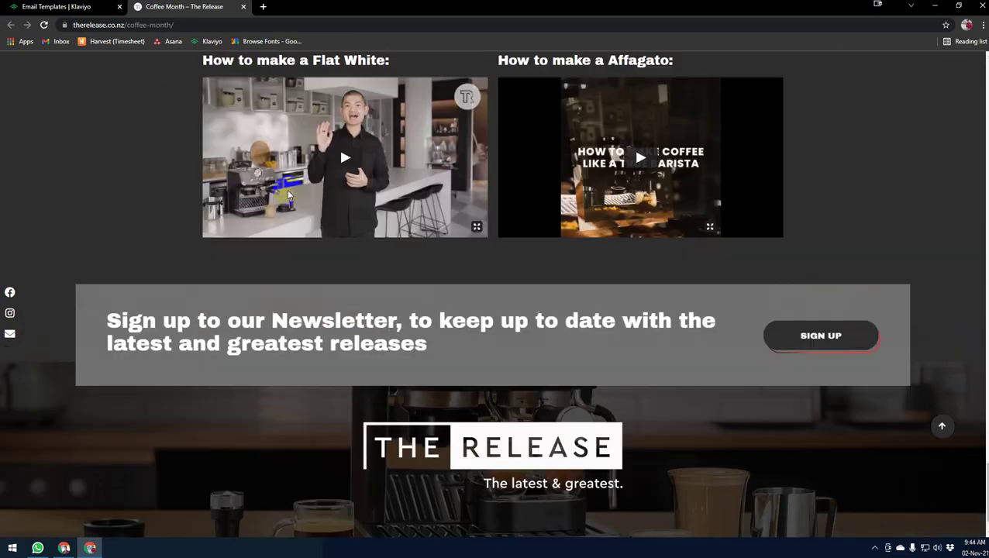
scroll(286, 190, "up", 20)
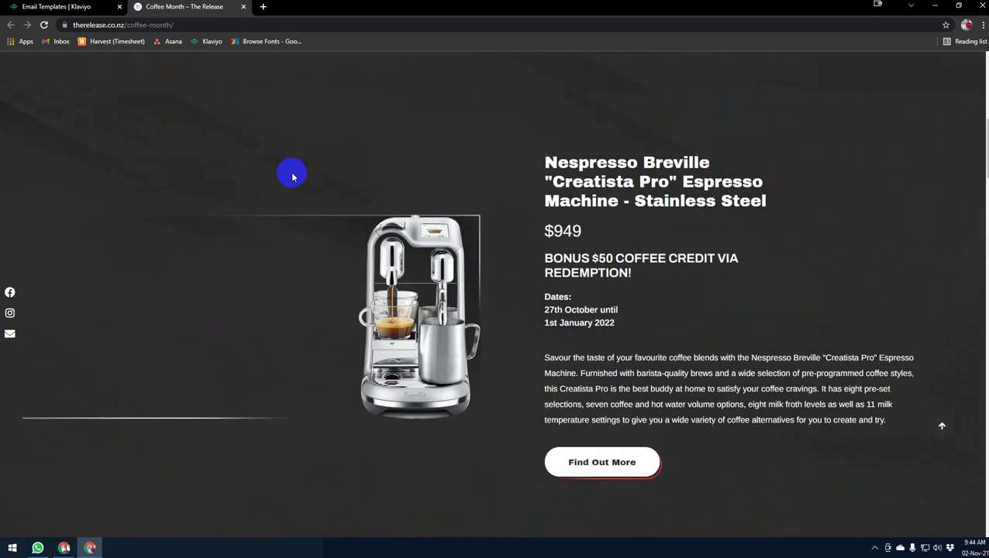
scroll(295, 178, "up", 10)
scroll(295, 178, "down", 5)
scroll(263, 233, "up", 3)
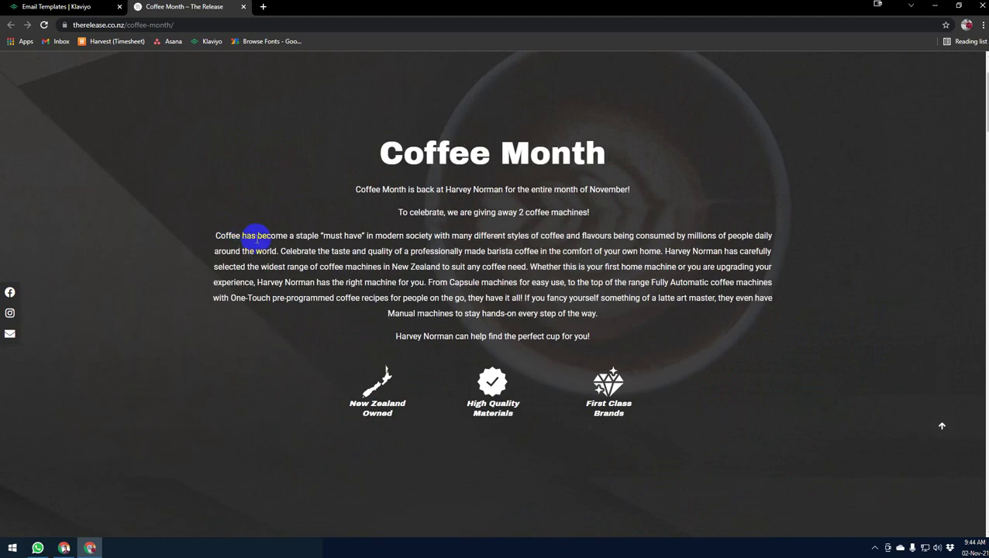
right_click(268, 233)
left_click(328, 389)
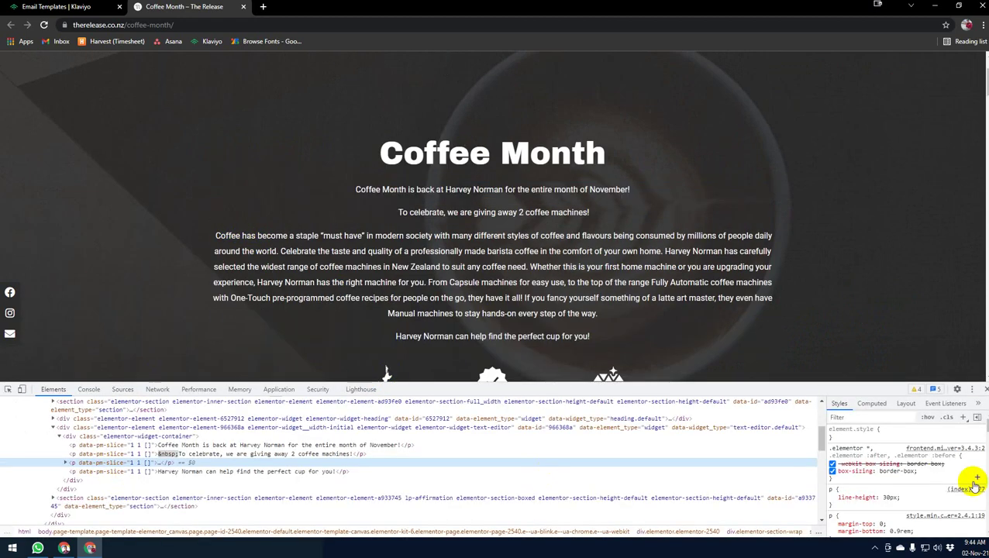
scroll(905, 486, "down", 3)
scroll(905, 486, "down", 5)
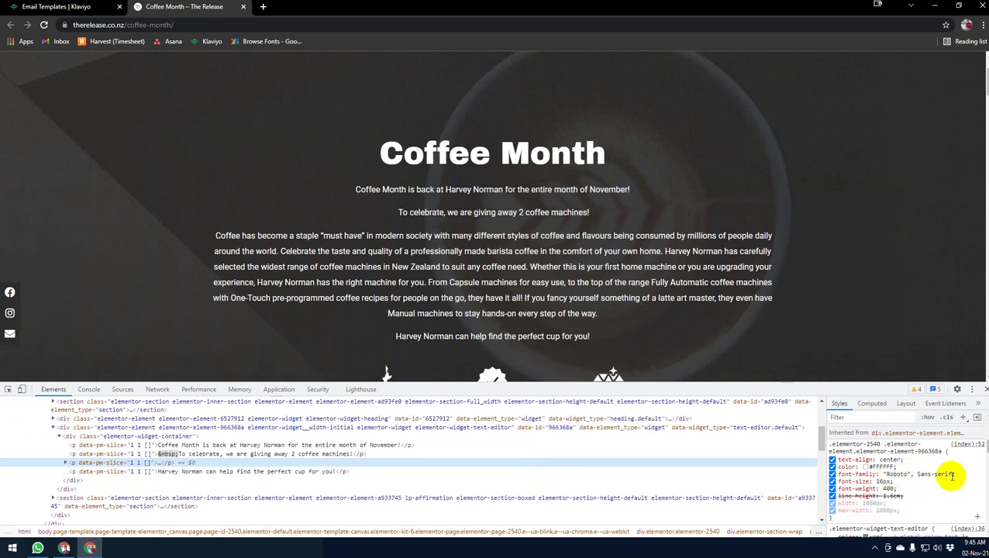
Step: Create a classic-editor template named 'font test' from the GDPR Re-permissioning design
left_click(37, 9)
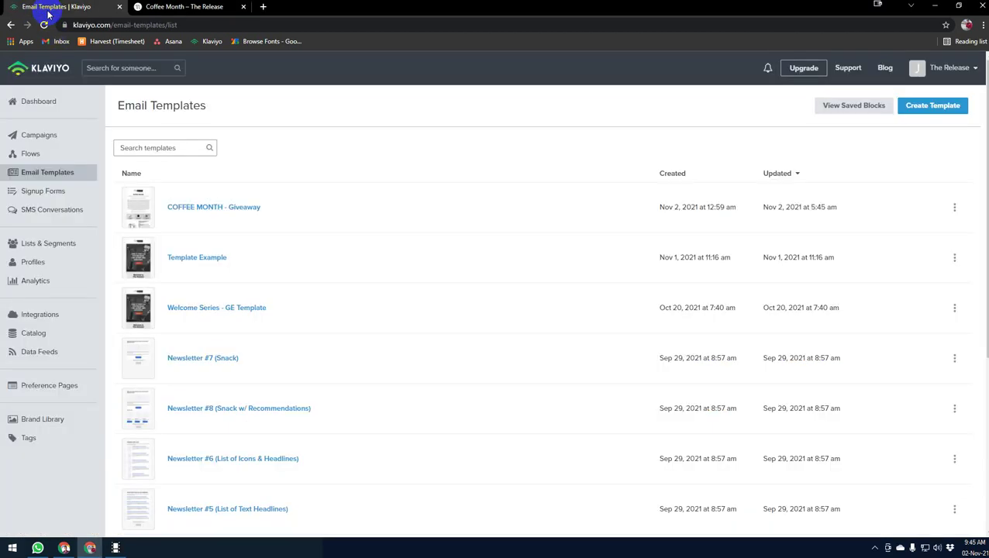
left_click(923, 109)
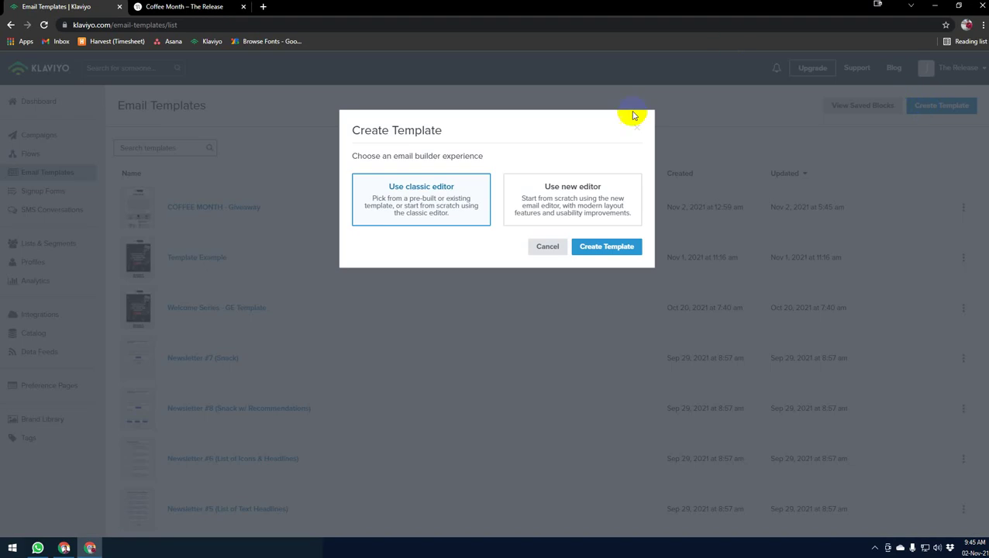
left_click(597, 246)
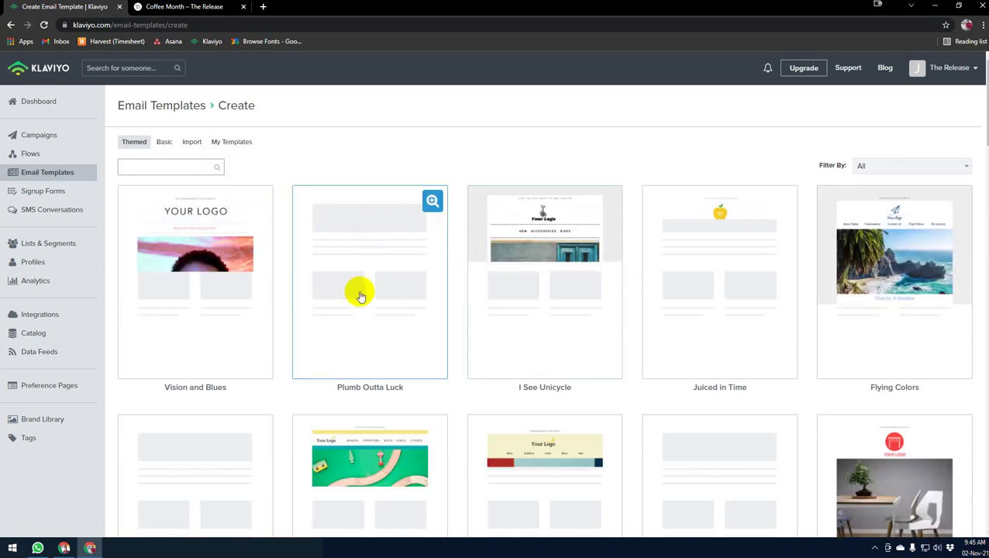
scroll(358, 287, "down", 2)
scroll(368, 286, "up", 1)
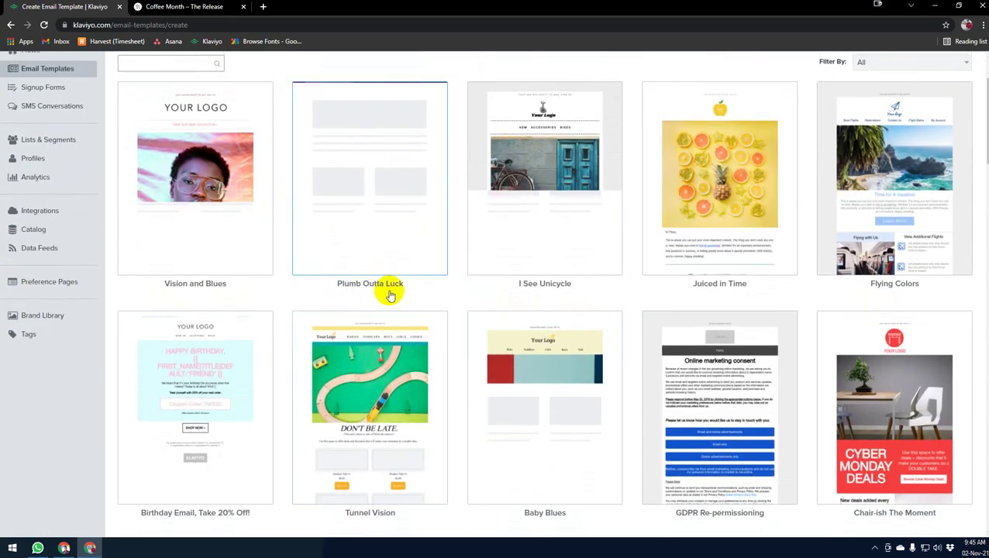
left_click(695, 403)
scroll(696, 412, "down", 5)
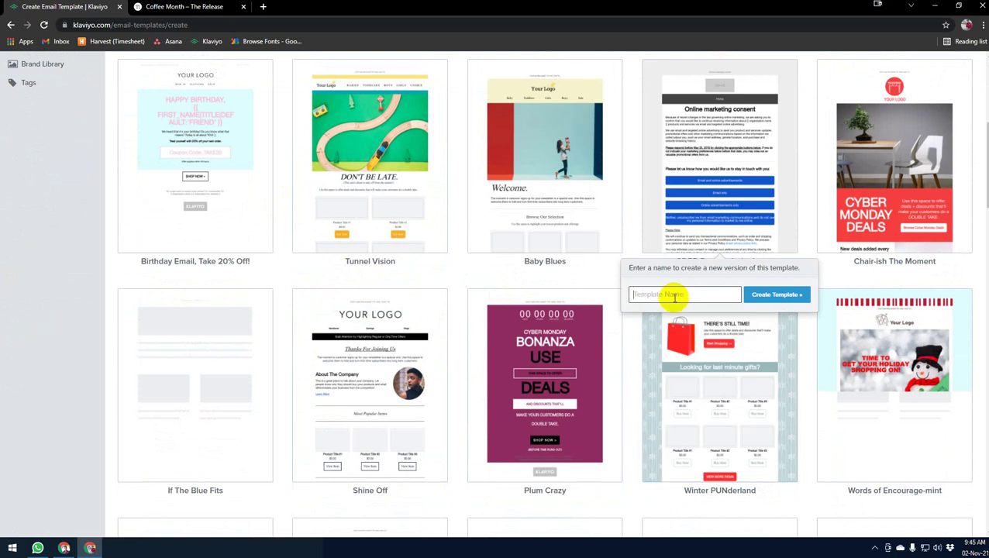
type("fo")
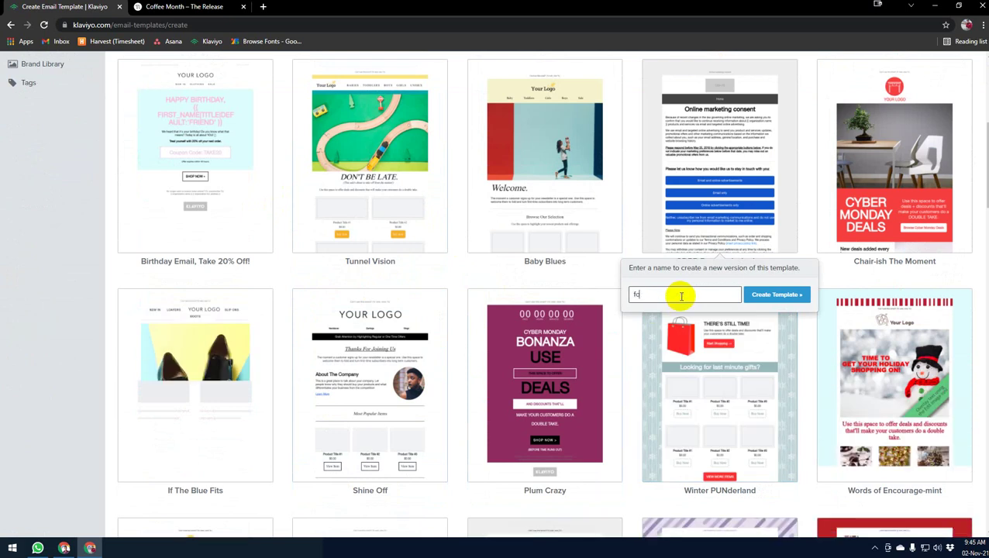
type("nt test")
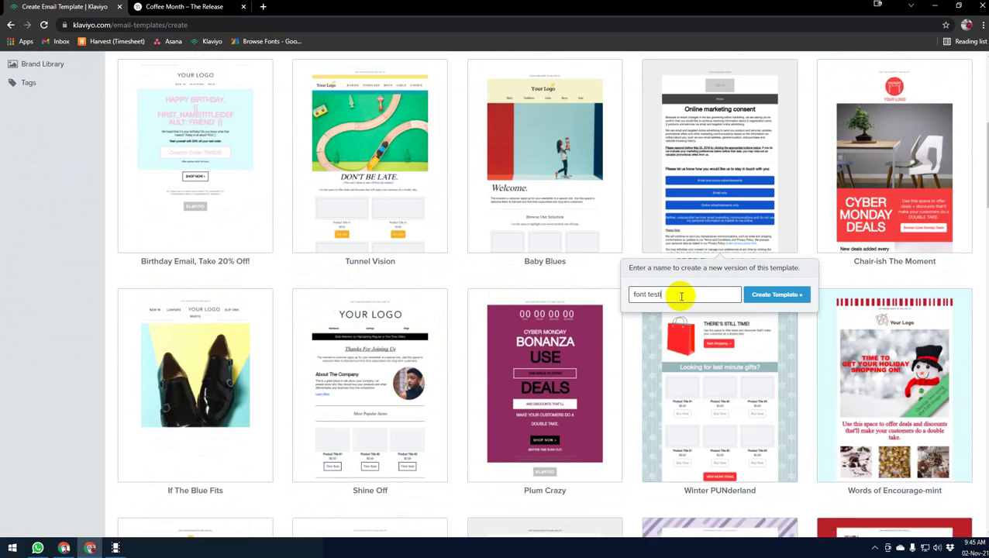
left_click(763, 298)
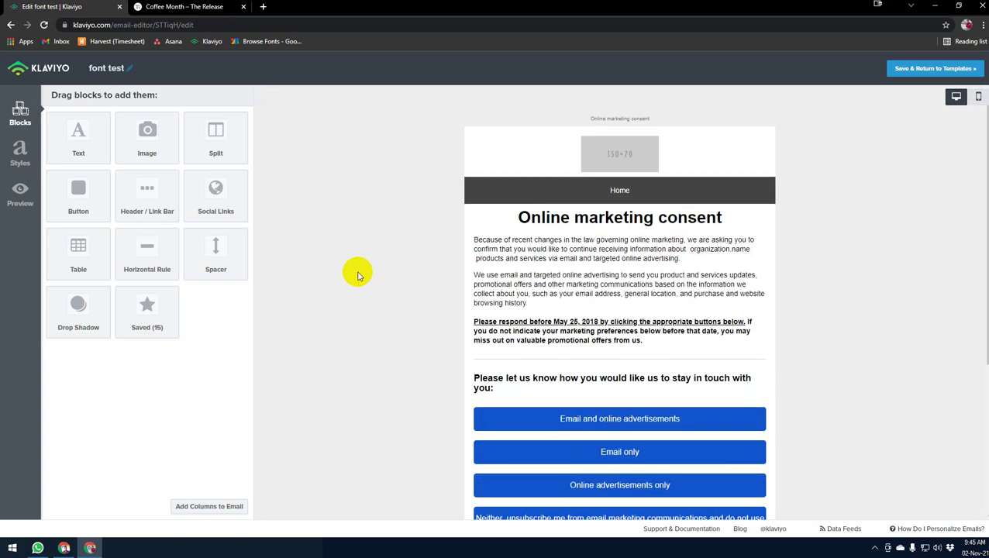
Step: Select the consent block's last line 'website browsing history.', browse the font list, then save the block unchanged
left_click(525, 278)
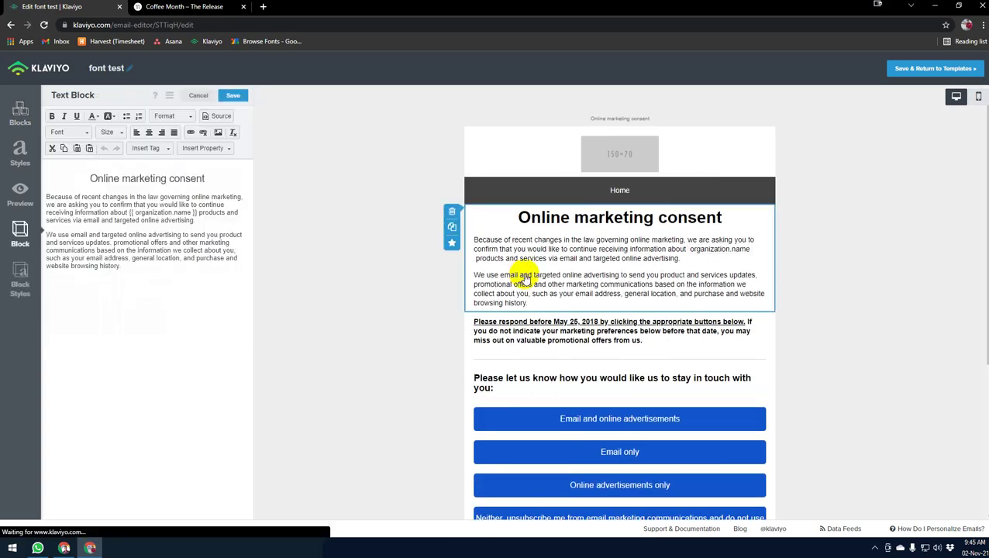
left_click(129, 290)
left_click_drag(130, 291, 45, 289)
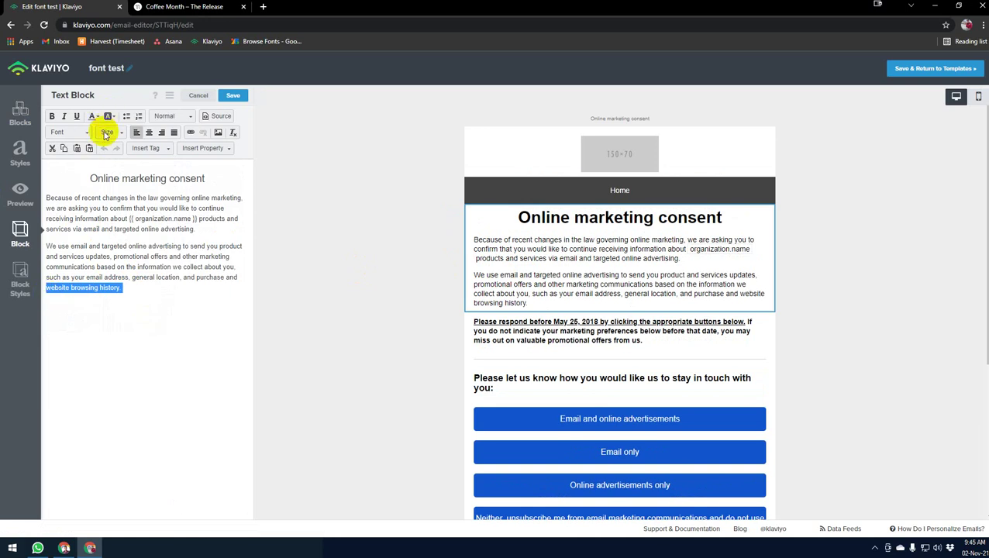
left_click(70, 136)
scroll(97, 193, "down", 5)
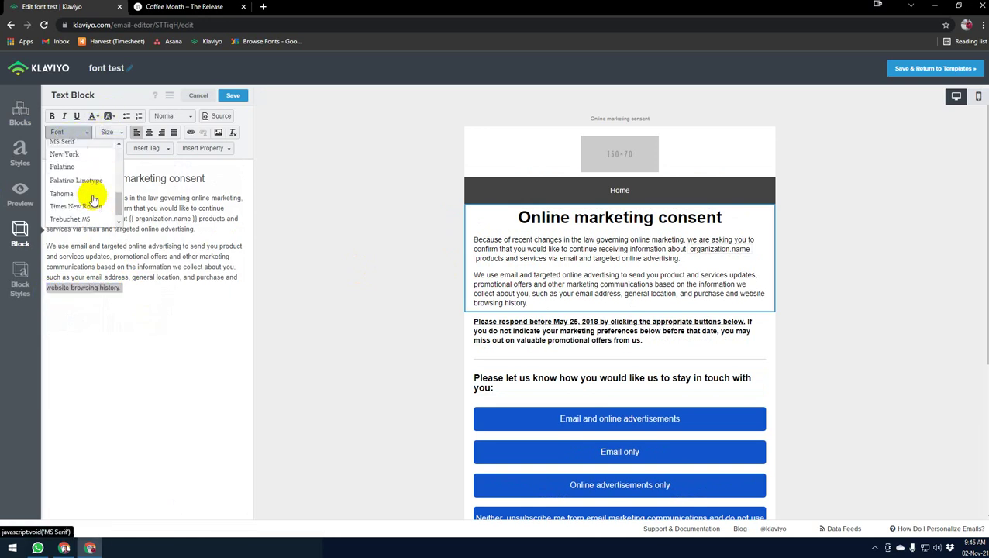
scroll(77, 209, "up", 5)
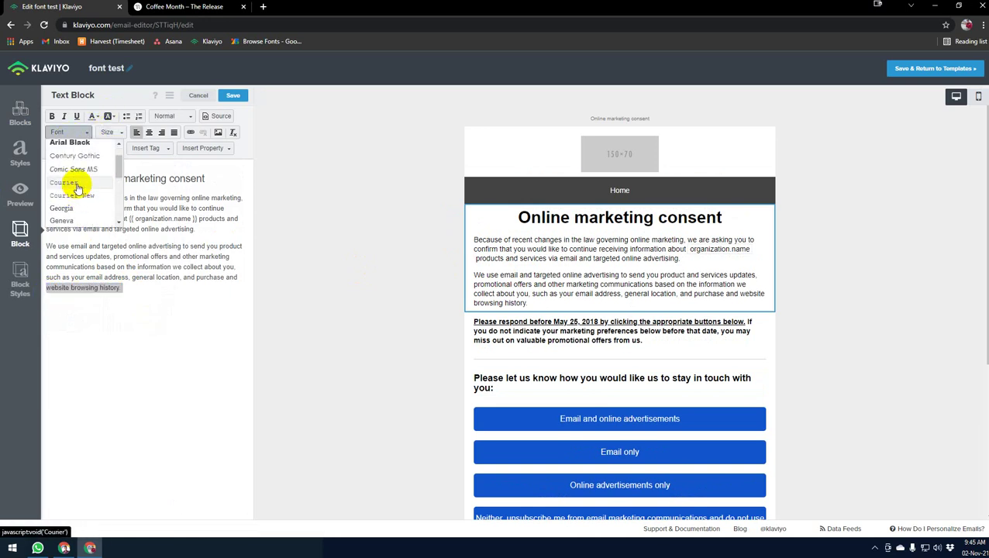
scroll(77, 186, "down", 5)
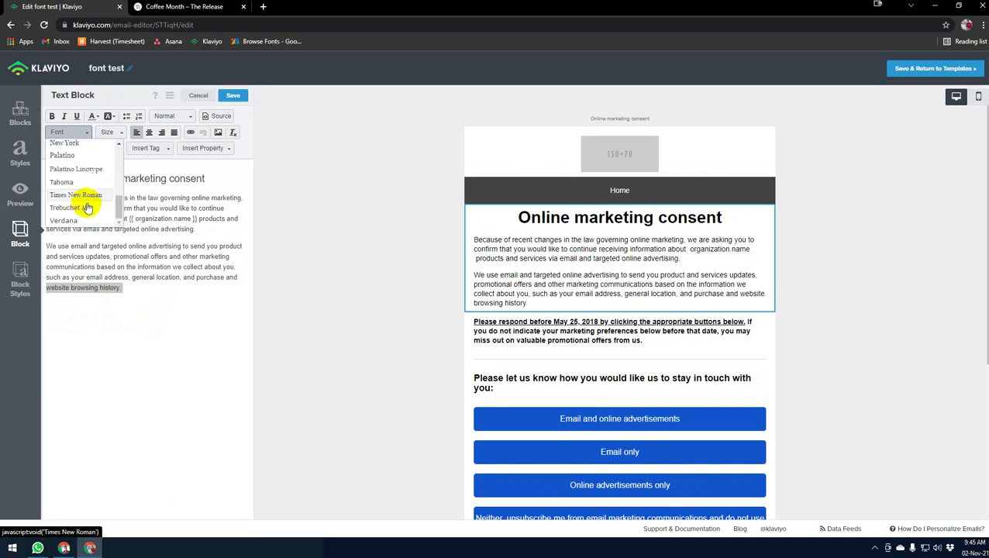
left_click(232, 95)
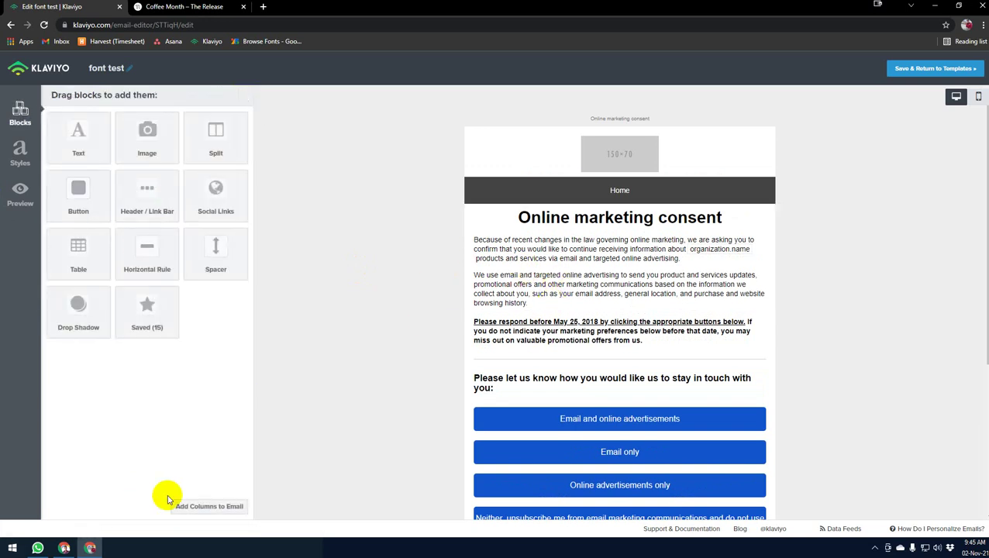
Step: Insert a one-column section at the top of the email and erase the new text block's placeholder text
left_click_drag(184, 505, 538, 203)
left_click(399, 198)
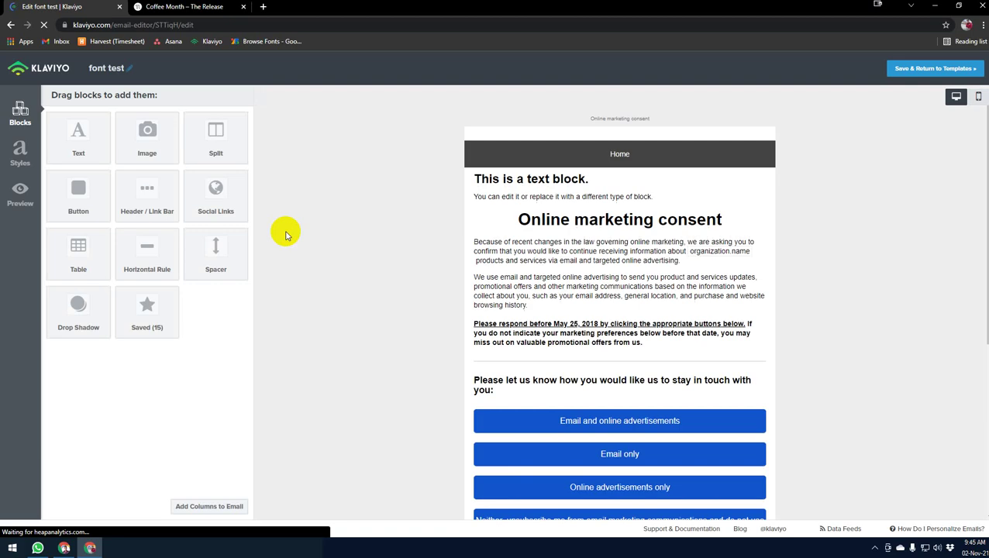
left_click(629, 219)
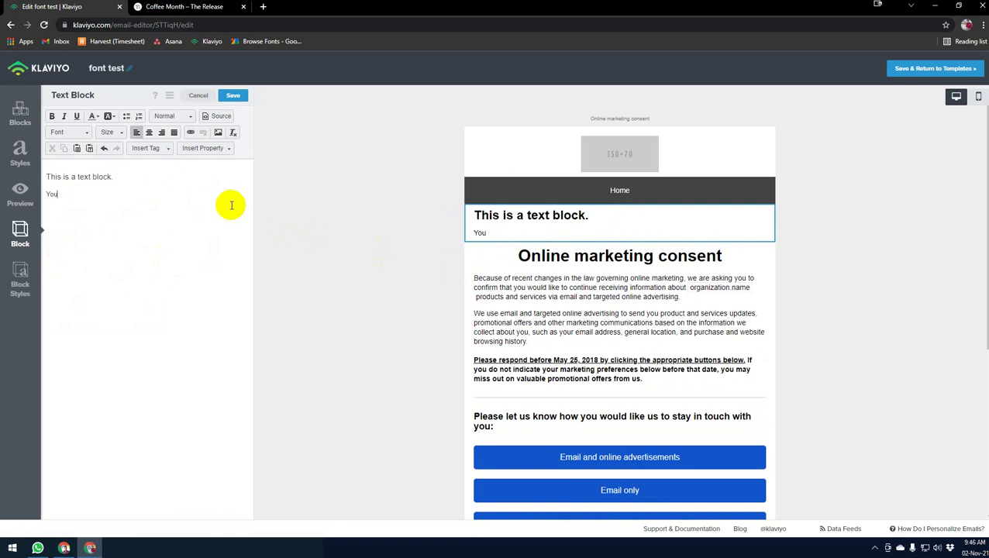
key("BackSpace")
key("BackSpace")
key("BackSpace")
key("BackSpace")
key("BackSpace")
key("BackSpace")
key("BackSpace")
key("BackSpace")
key("BackSpace")
key("BackSpace")
key("BackSpace")
key("BackSpace")
key("BackSpace")
key("BackSpace")
key("BackSpace")
key("BackSpace")
key("BackSpace")
key("BackSpace")
key("BackSpace")
key("BackSpace")
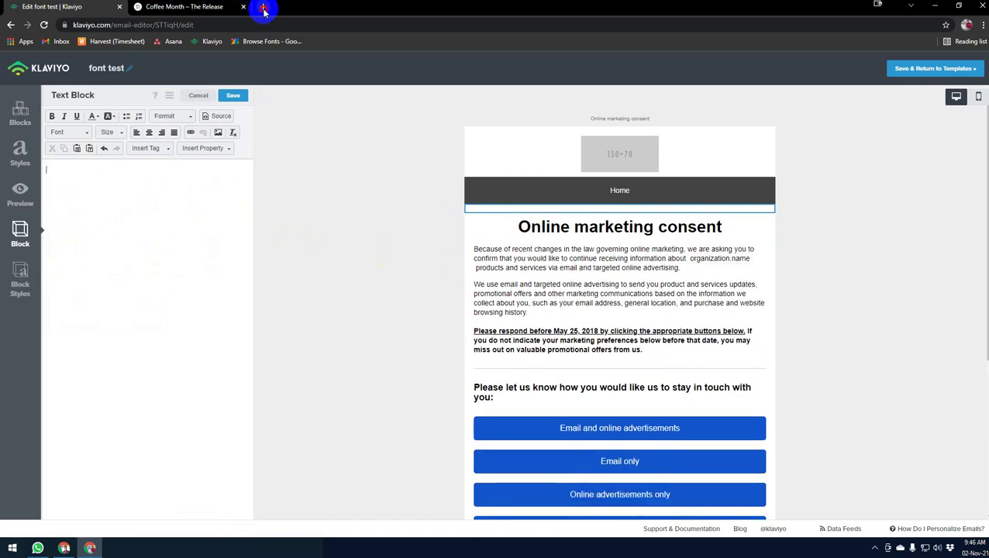
Step: Go to Google Fonts in a new tab and open the chosen font's details page
left_click(264, 8)
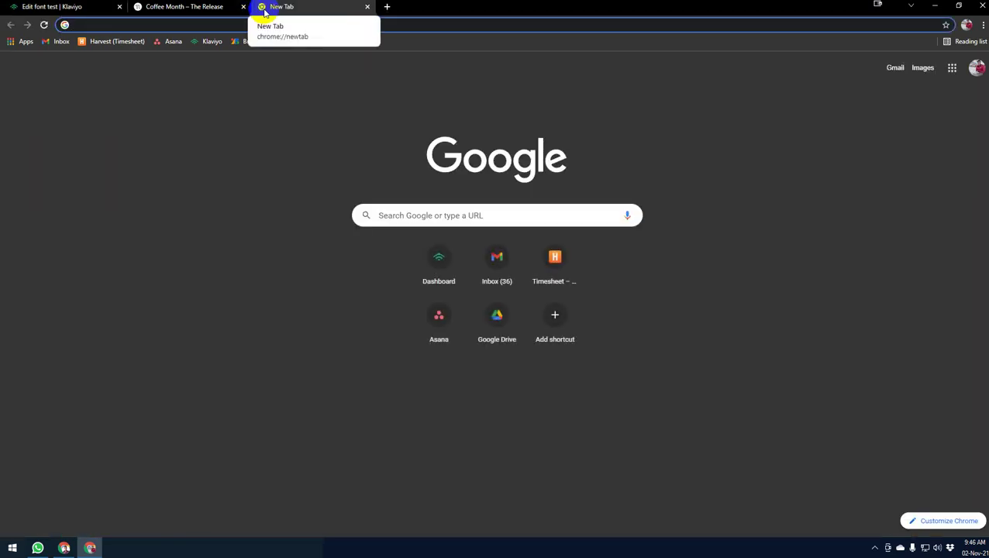
type("fonts.go")
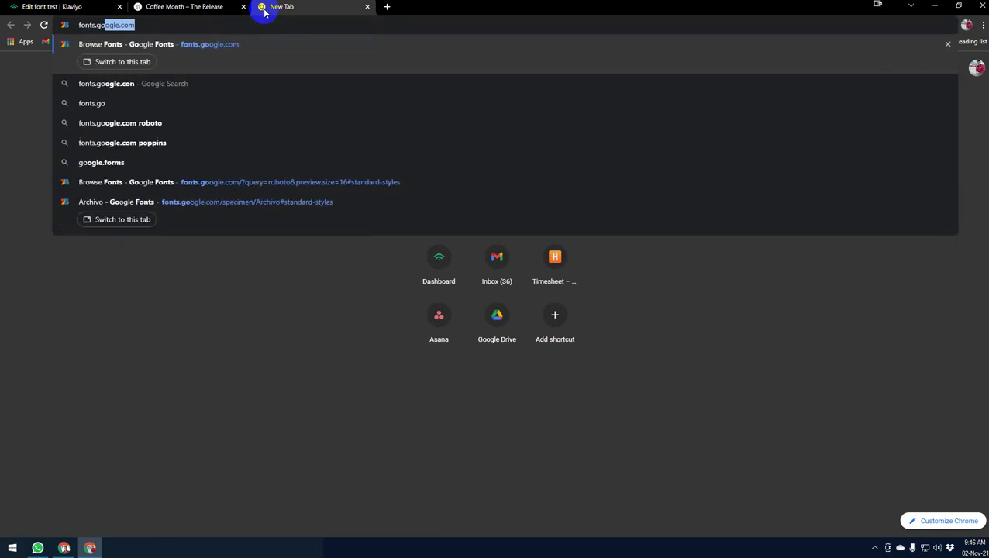
key("Return")
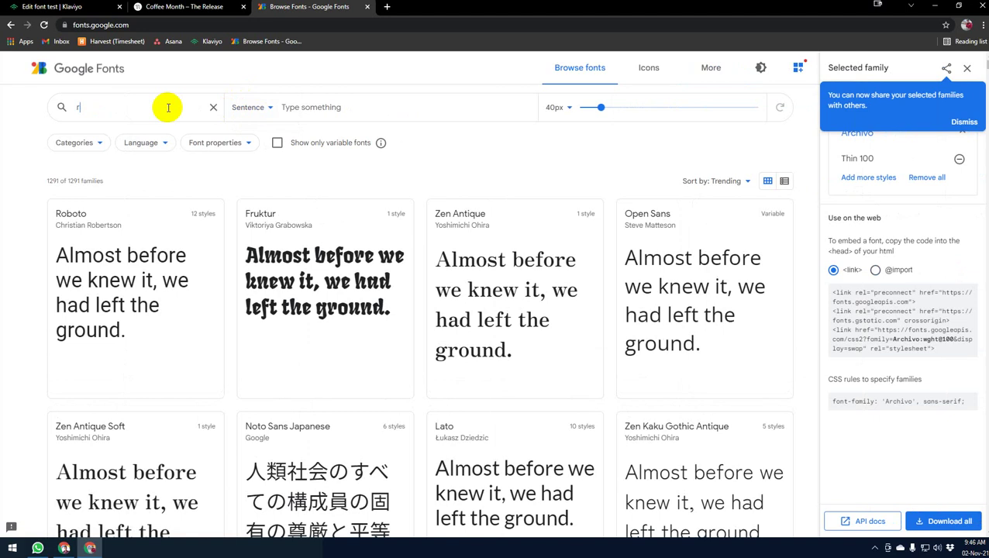
type("r")
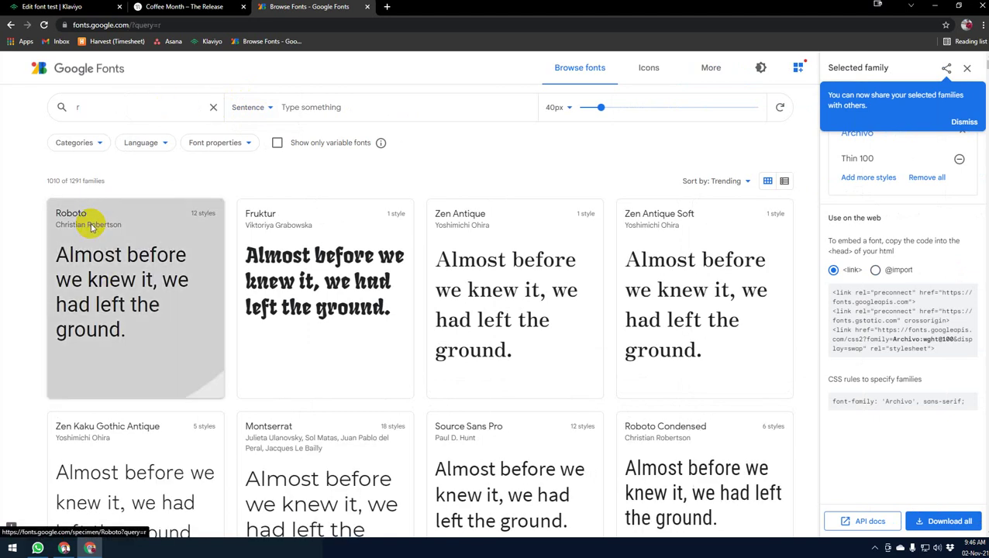
left_click(91, 226)
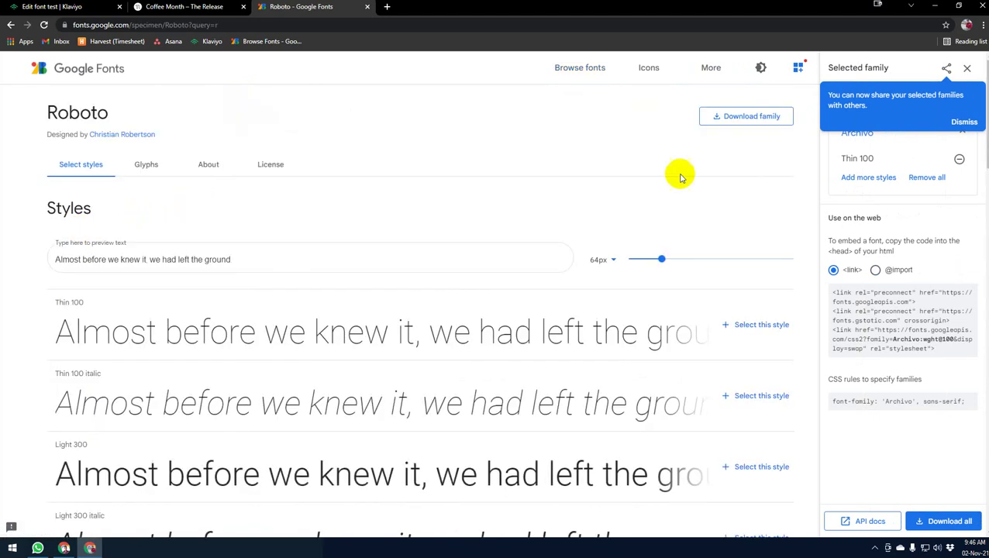
left_click(875, 271)
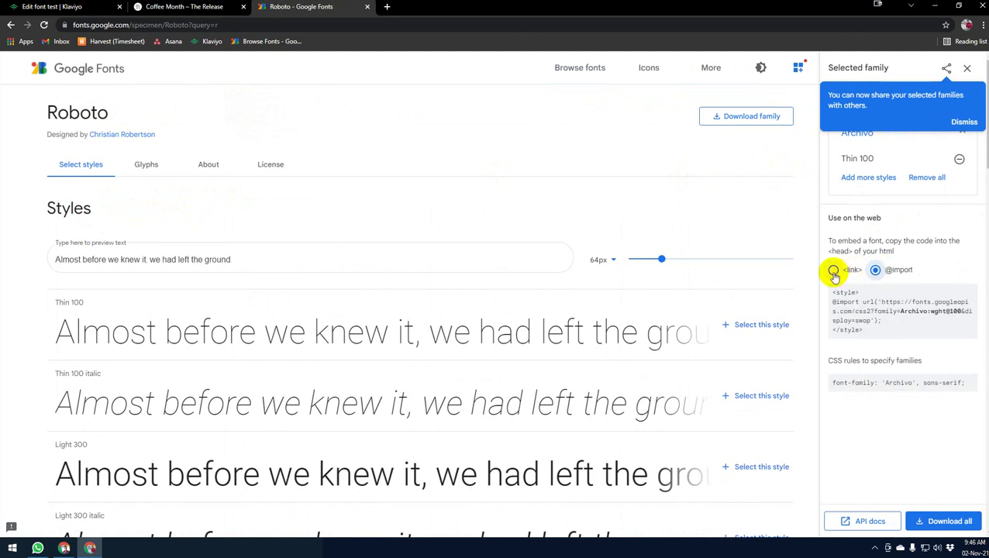
left_click(834, 272)
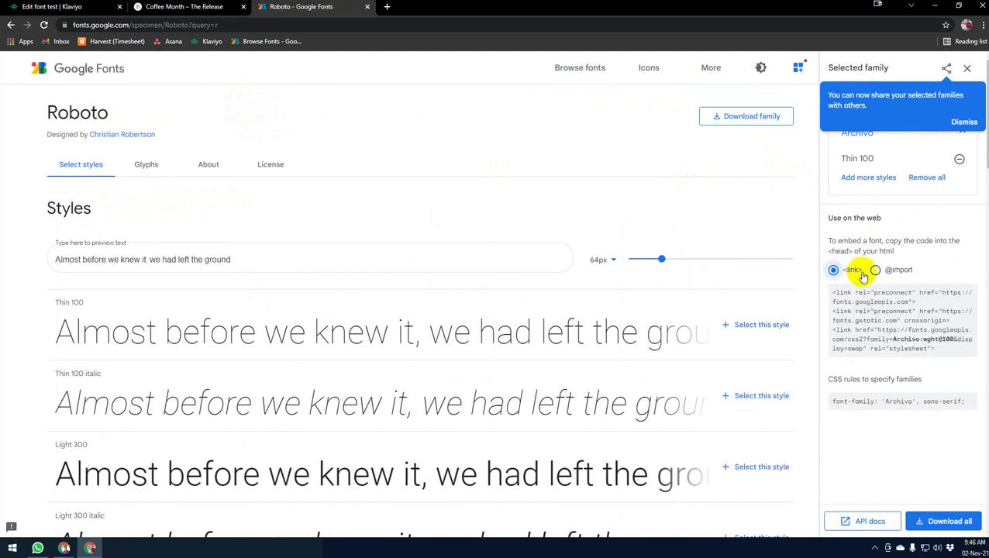
left_click(875, 272)
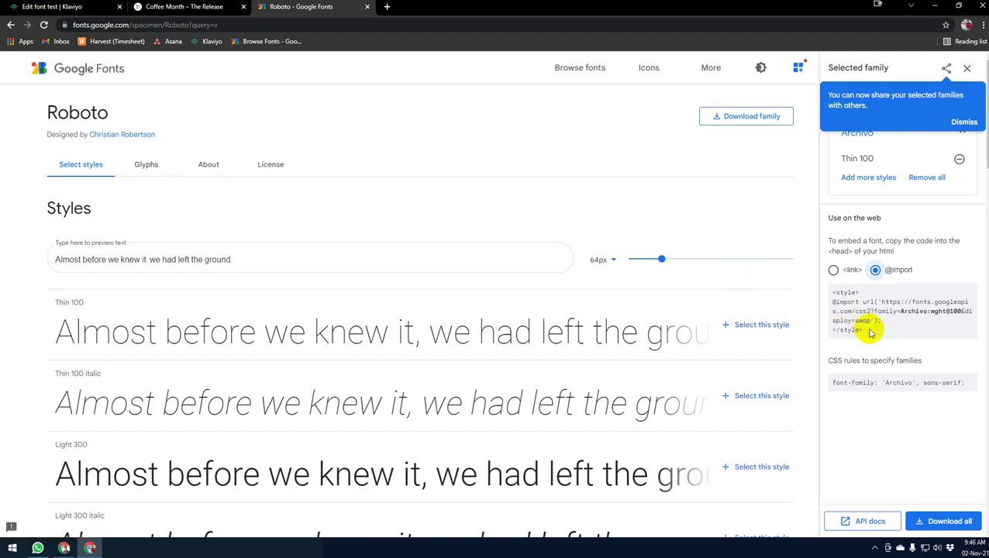
left_click_drag(872, 327, 826, 299)
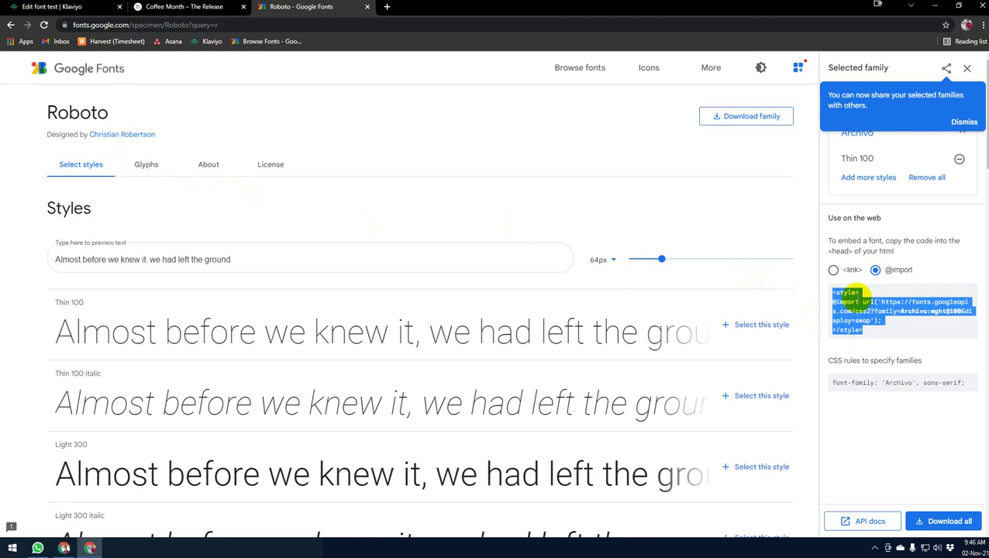
left_click(856, 385)
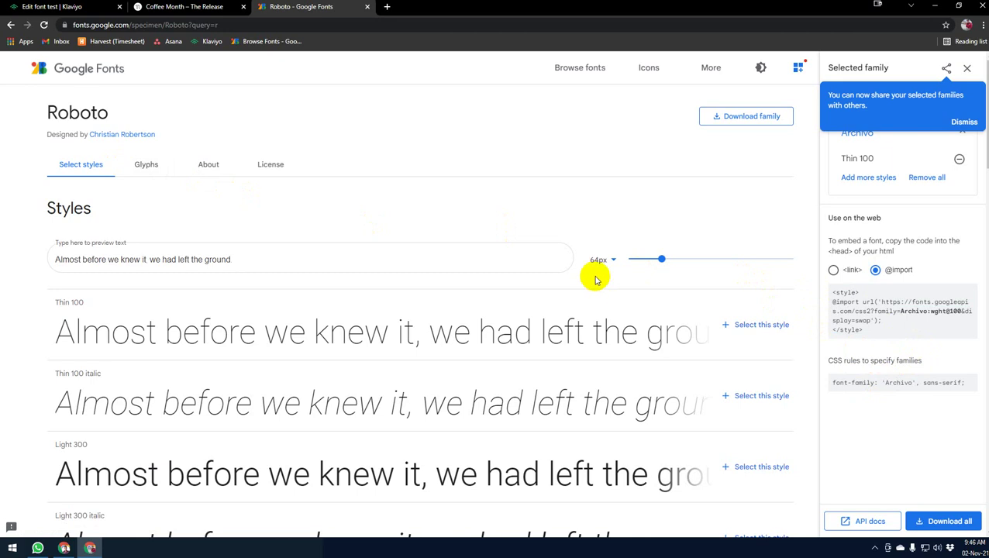
left_click_drag(845, 331, 835, 283)
right_click(848, 301)
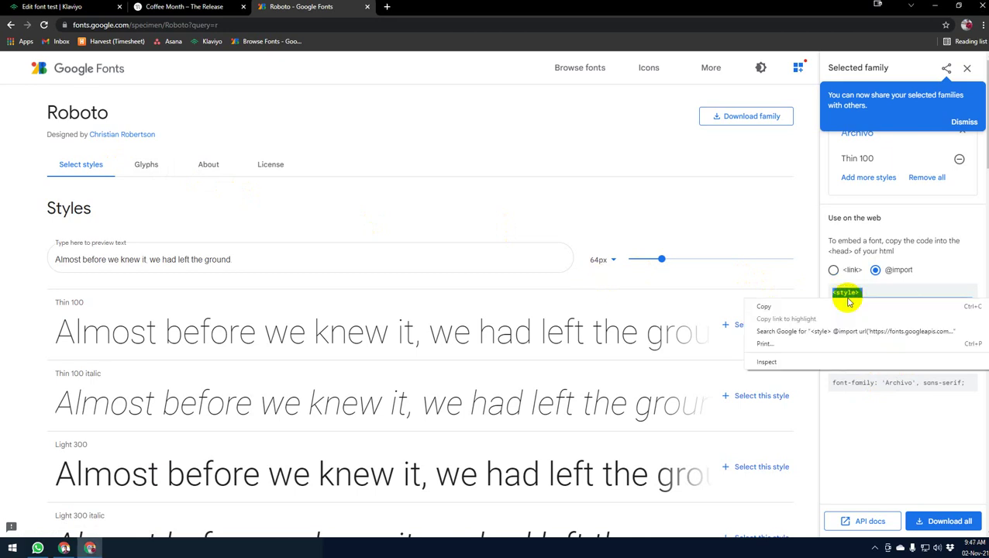
left_click(787, 306)
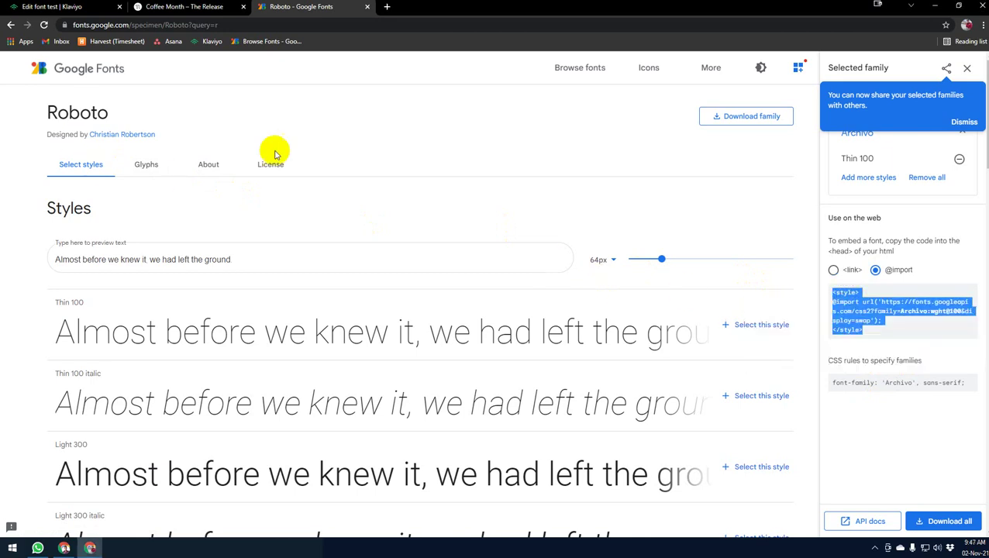
left_click(67, 10)
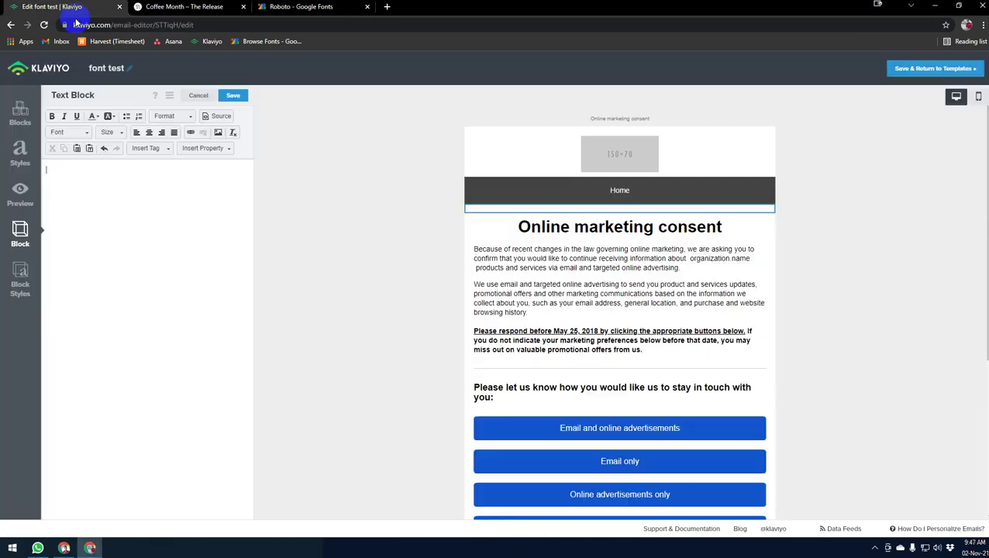
left_click(221, 117)
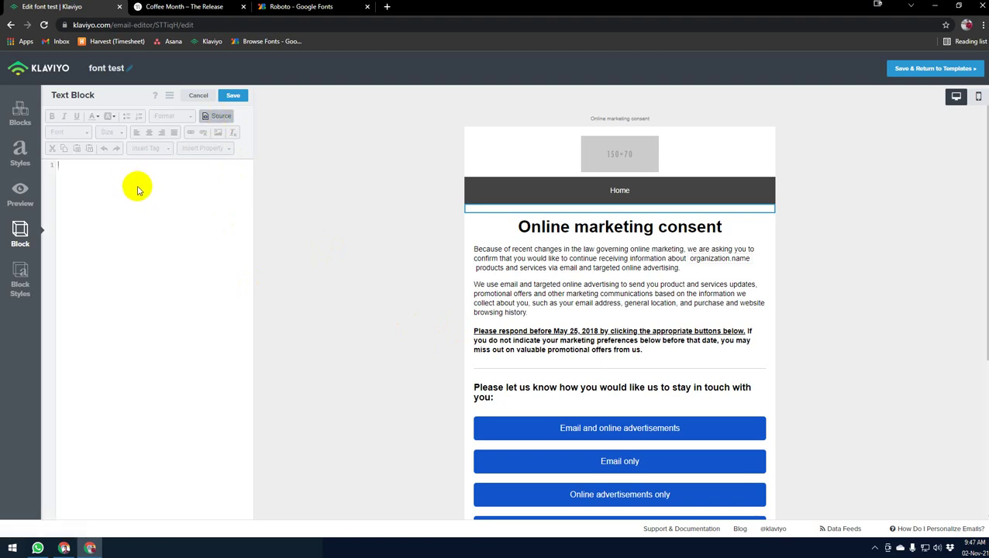
left_click(137, 190)
key("ctrl+v")
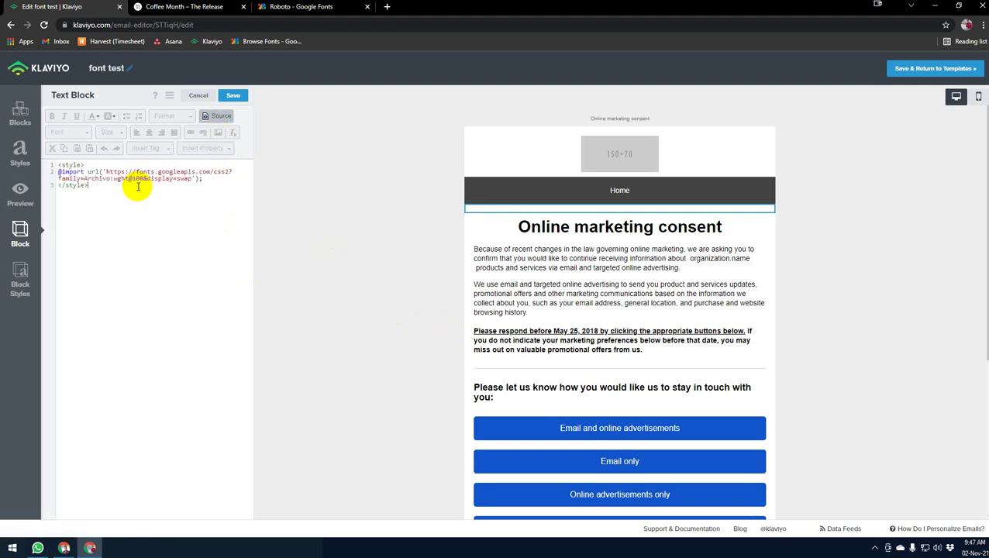
left_click(80, 167)
key("Return")
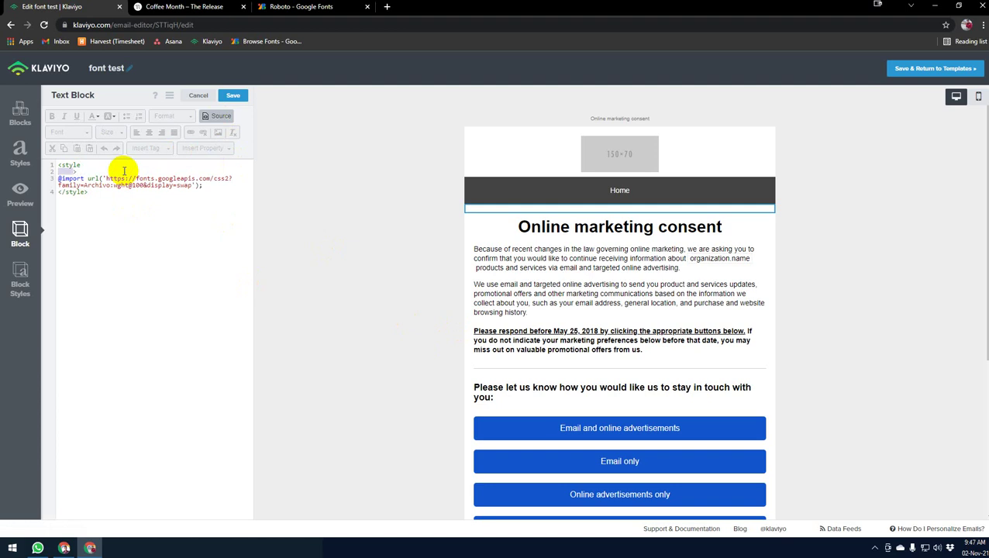
key("BackSpace")
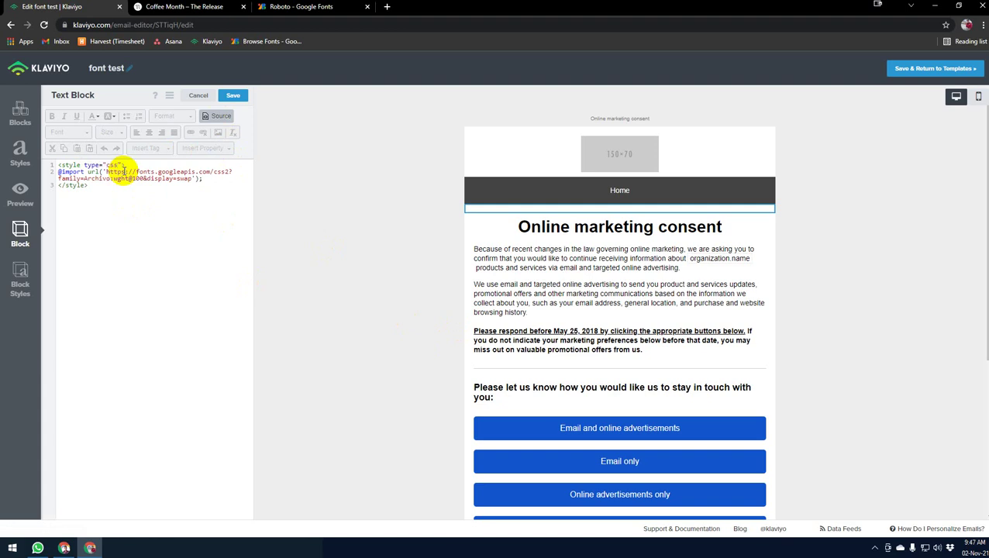
left_click(110, 208)
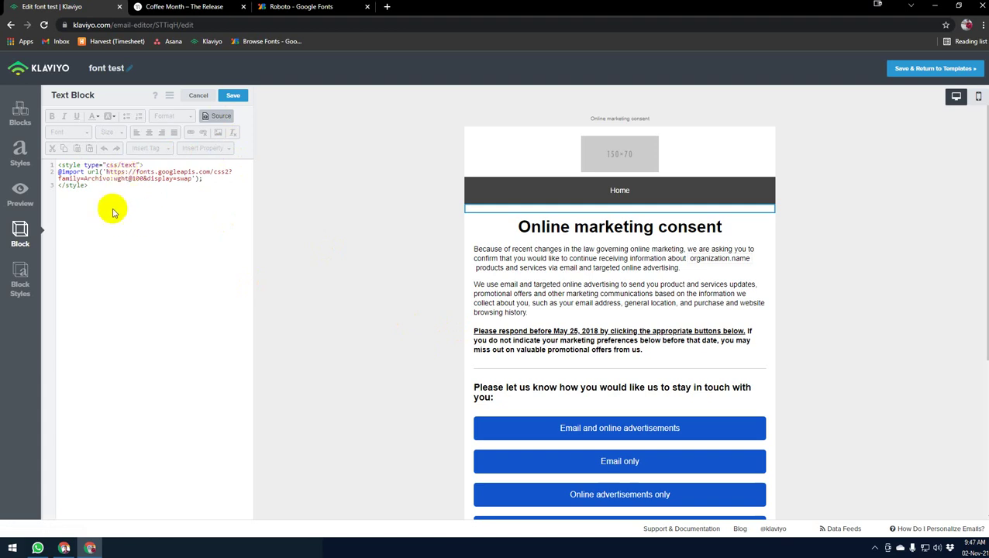
key("Return")
key("Return")
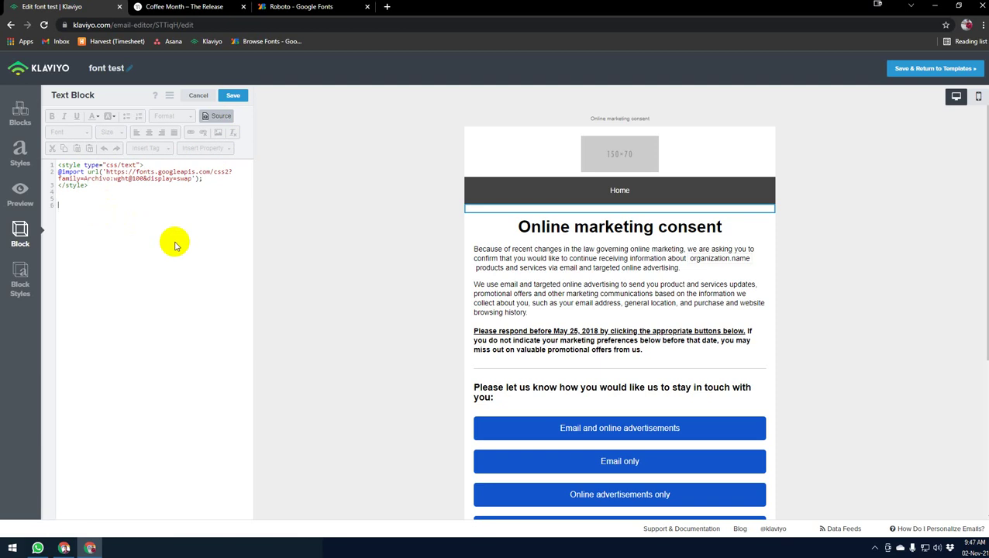
Step: Select and copy the Coffee Month body paragraphs, then go back to the 'Edit font test' Klaviyo tab
left_click(166, 7)
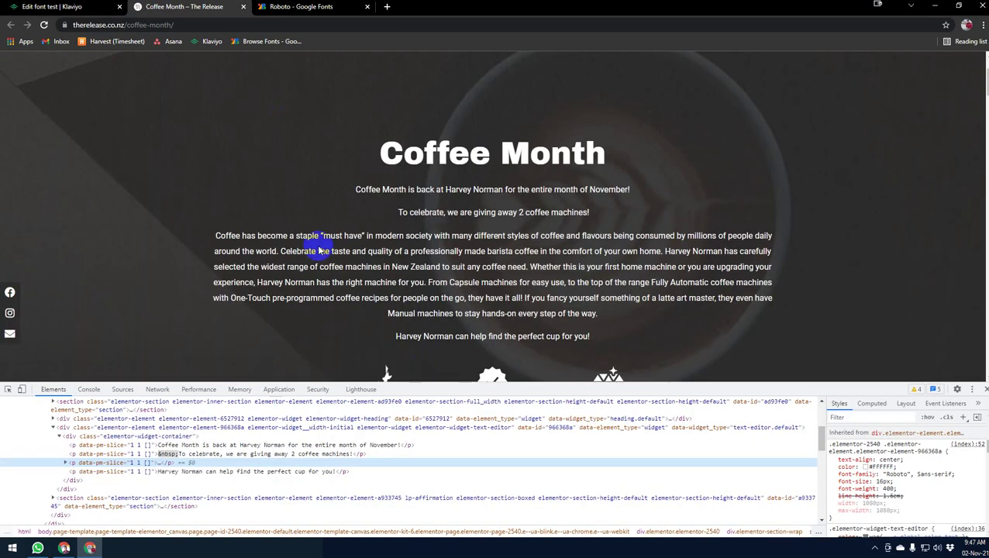
right_click(228, 238)
left_click(371, 211)
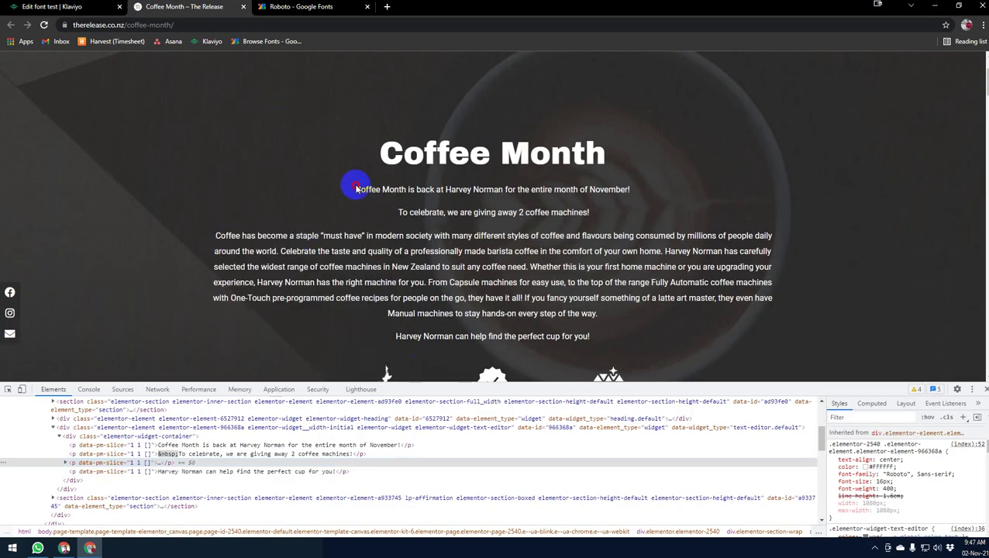
left_click_drag(351, 187, 592, 342)
right_click(486, 258)
left_click(511, 262)
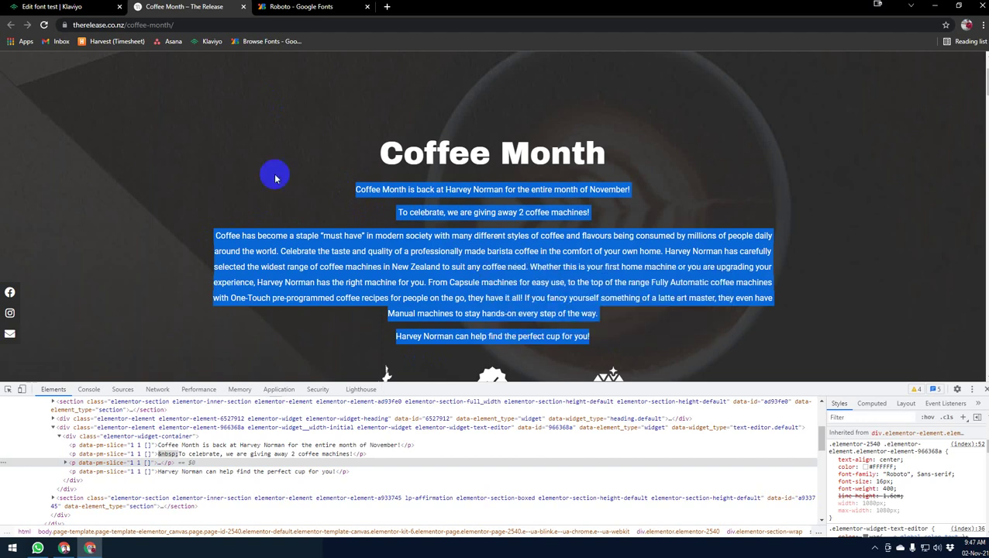
left_click(87, 9)
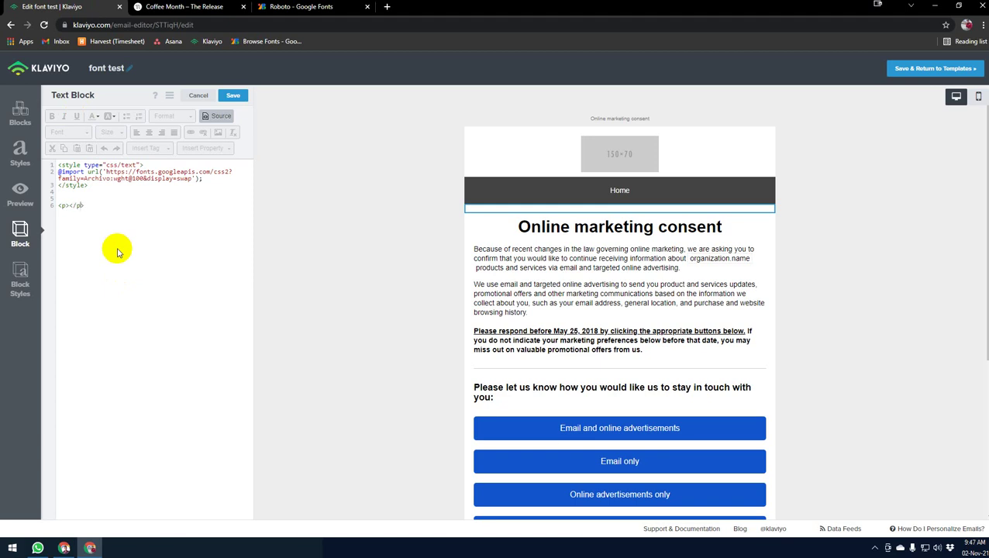
Step: Paste the Coffee Month text inside <p> and begin its inline style with font-family:roboto;font-size:
key("ctrl+v")
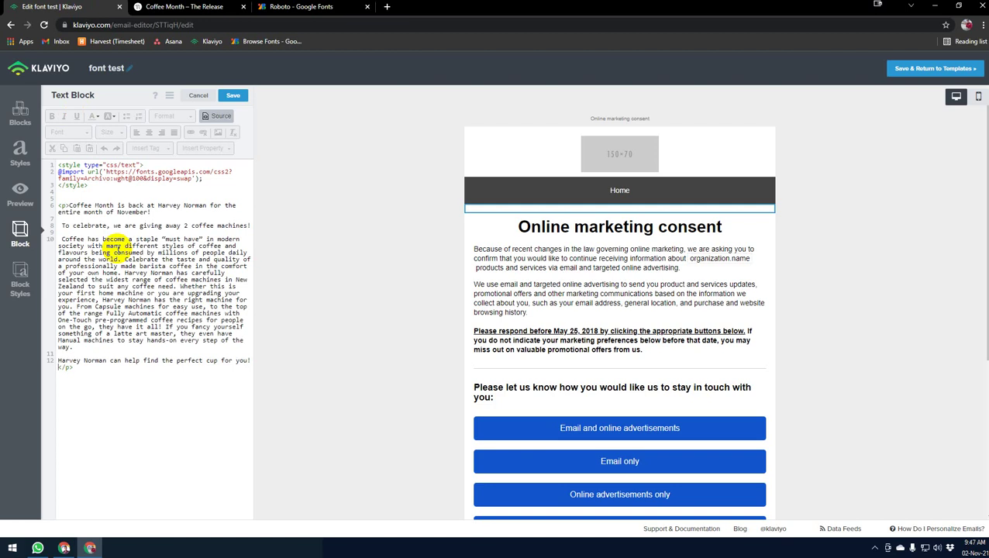
left_click(69, 205)
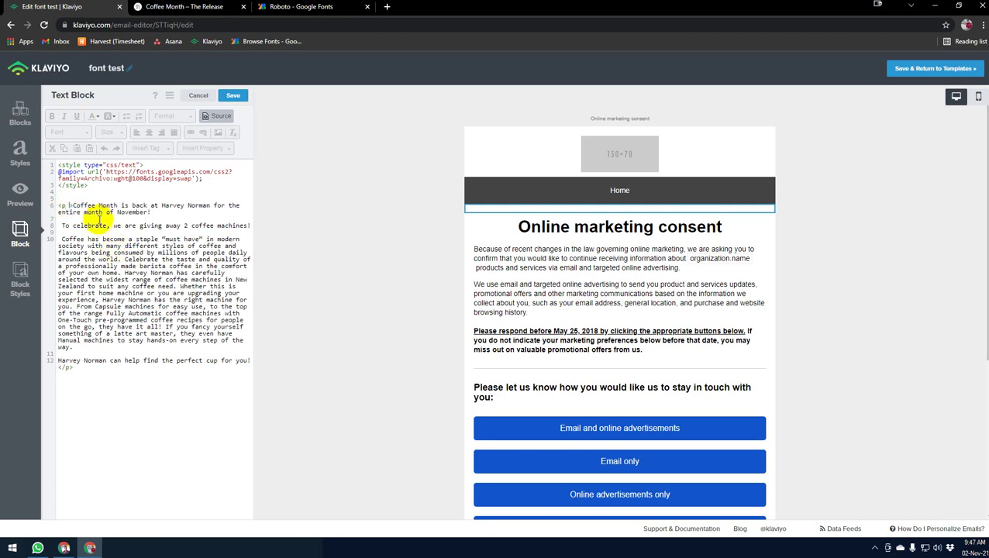
type("sy")
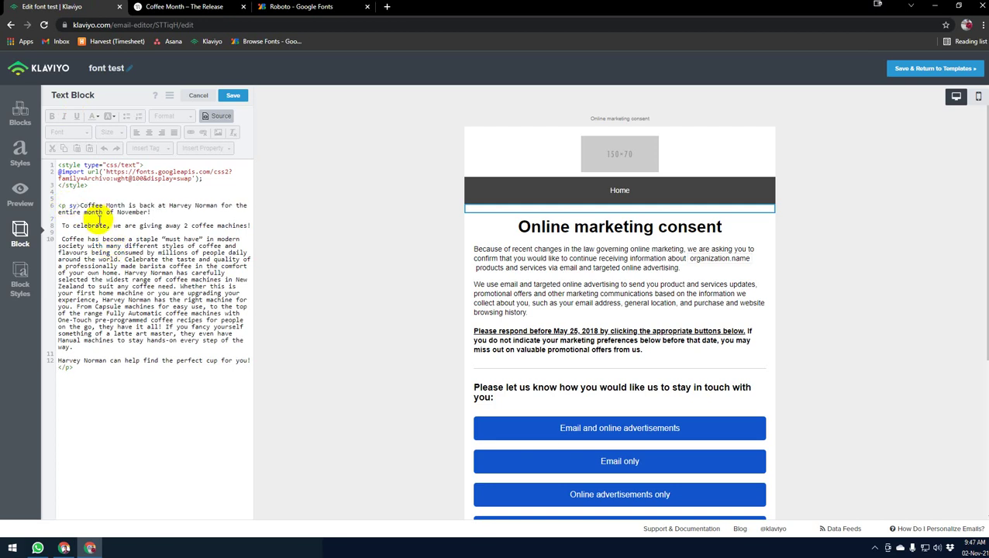
key("BackSpace")
type("tyl")
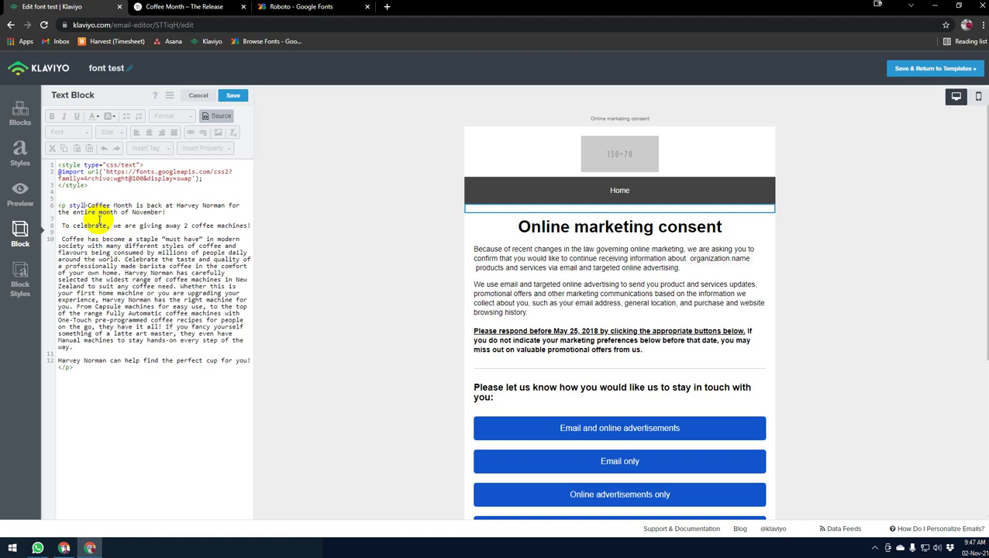
type("e=")
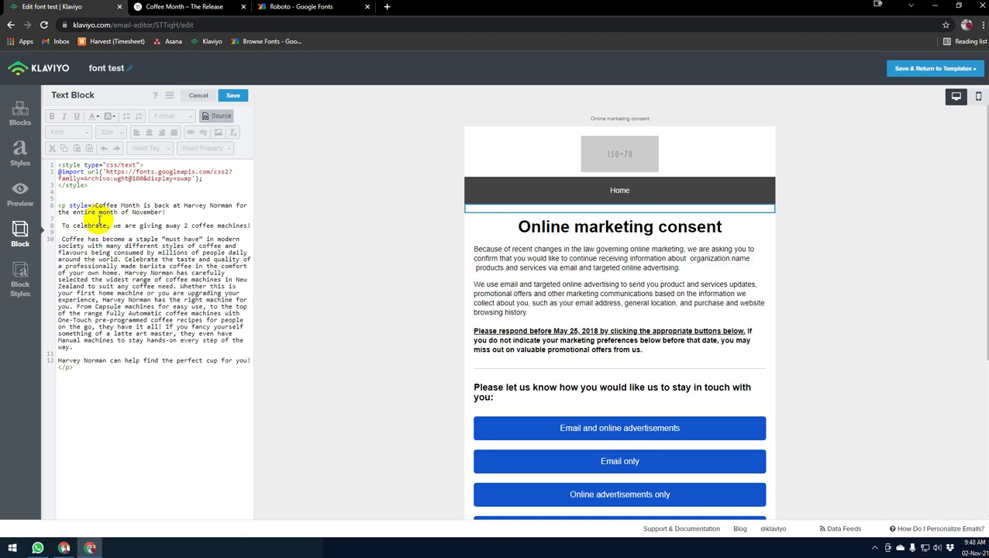
type("\"\"")
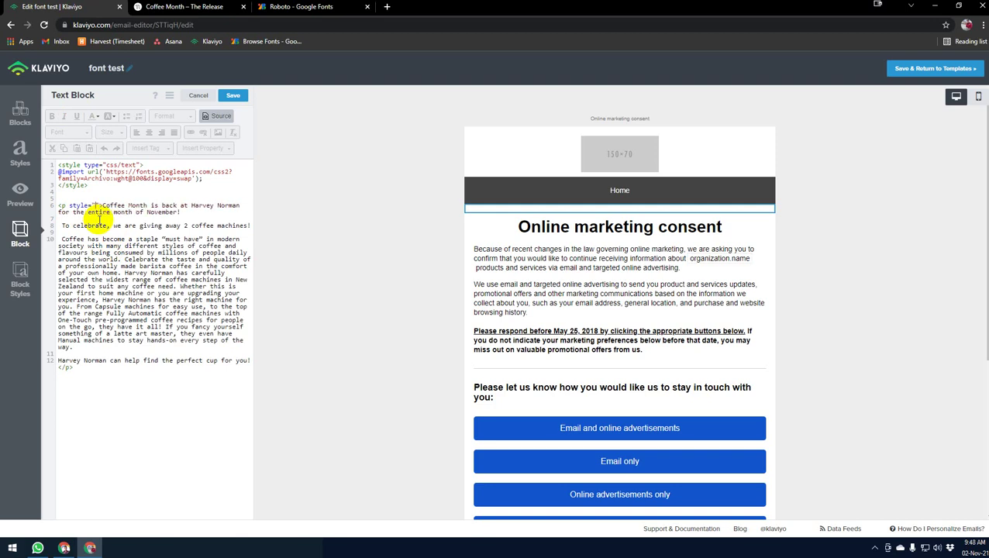
type("font-famil")
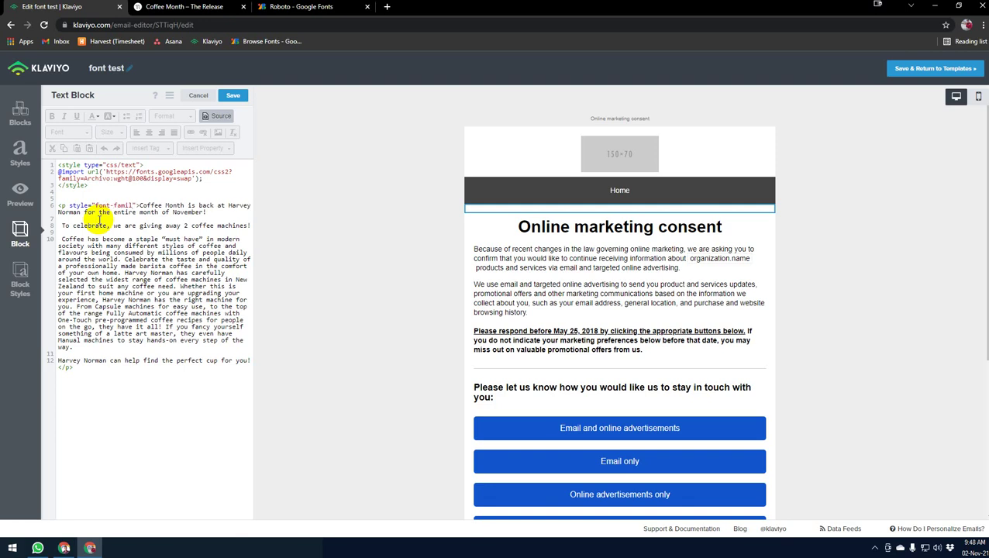
type("y:rob")
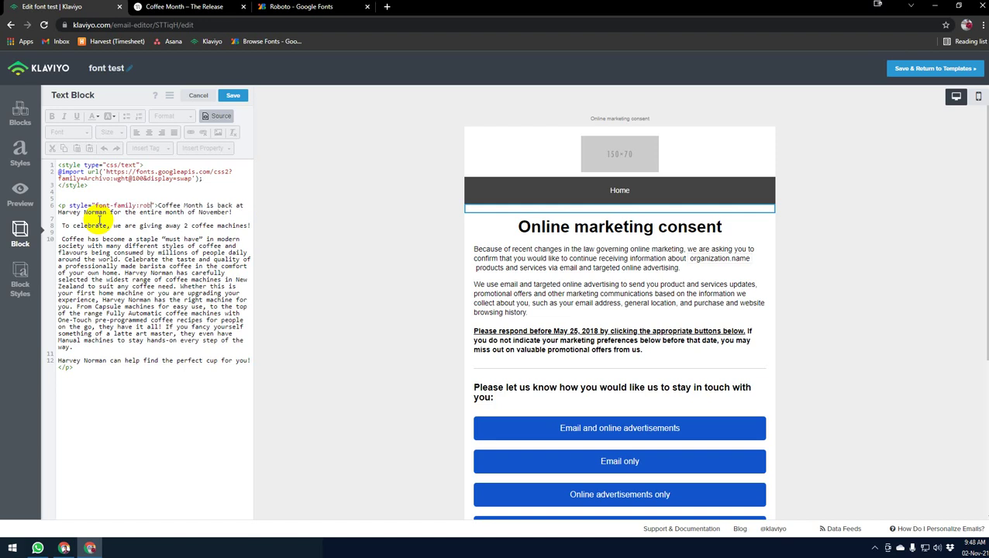
type("oto")
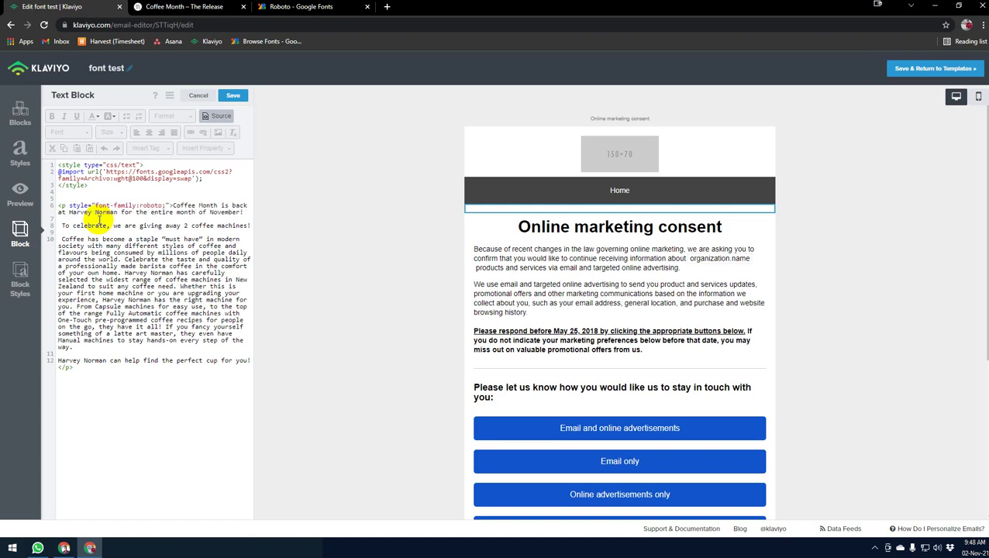
type(";font")
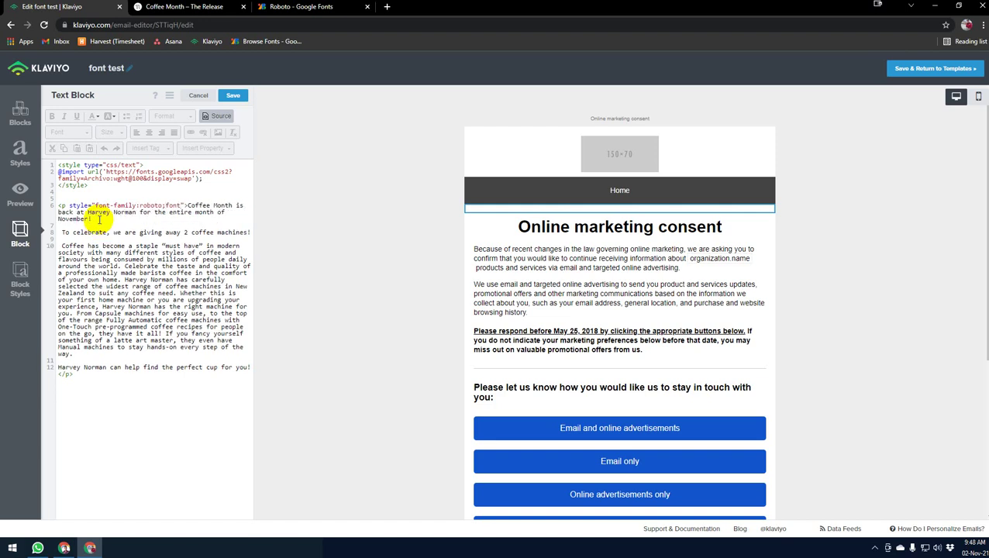
type("-si")
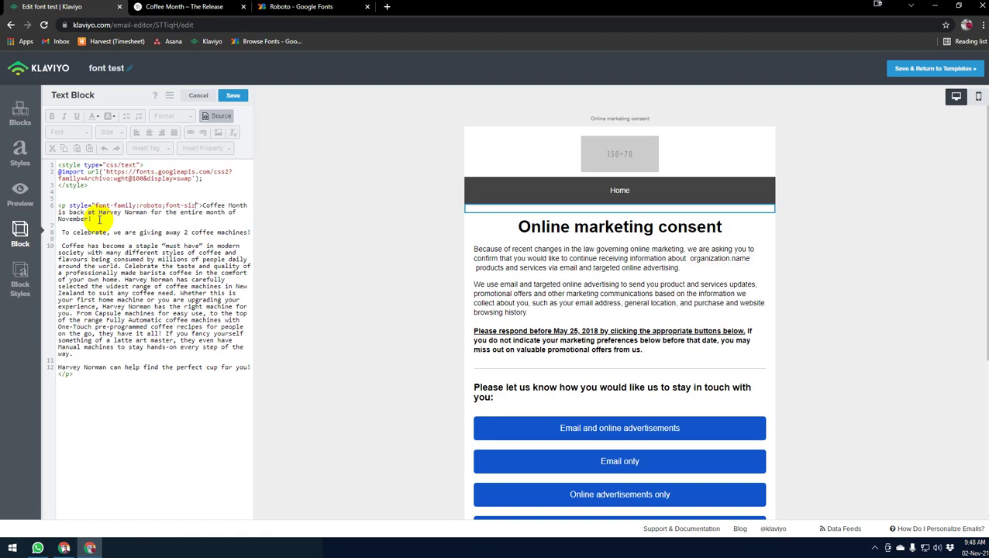
type("ze:24px;")
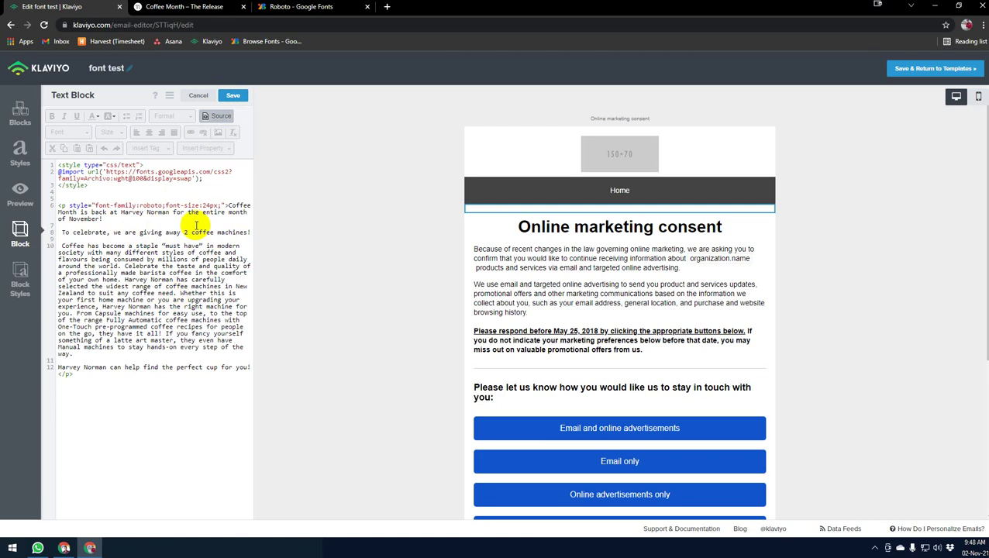
Step: Save the Coffee Month text block and click outside it to return to the blocks list
left_click(233, 95)
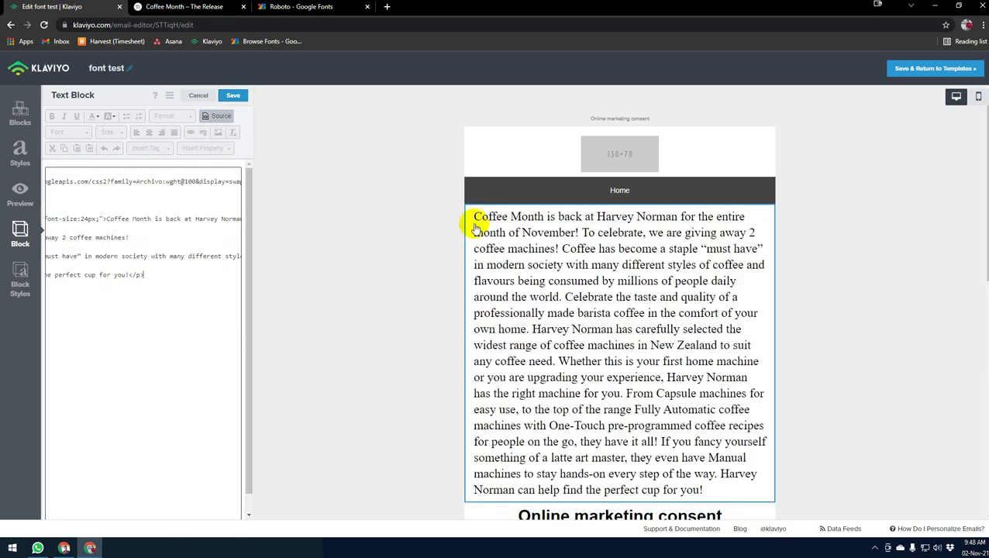
left_click(297, 231)
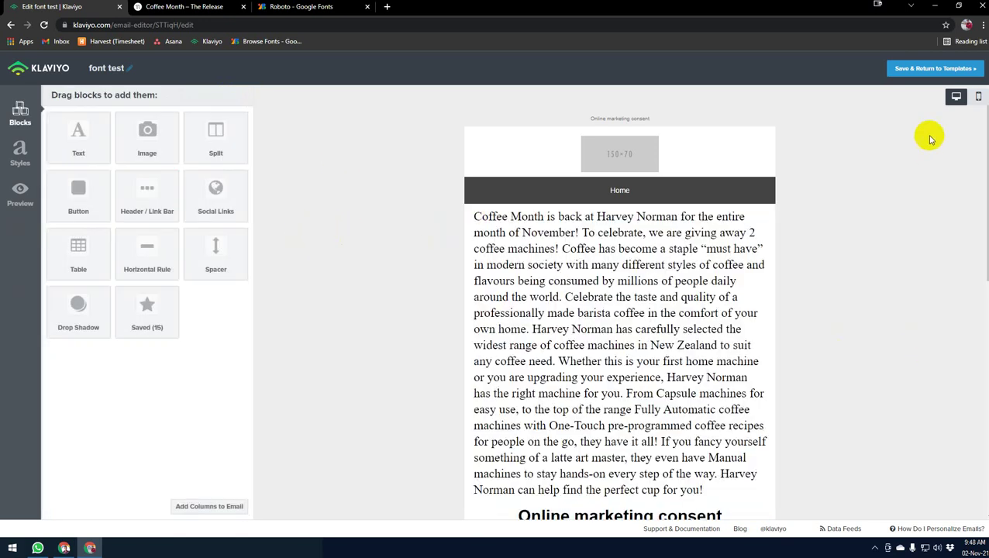
scroll(611, 341, "down", 3)
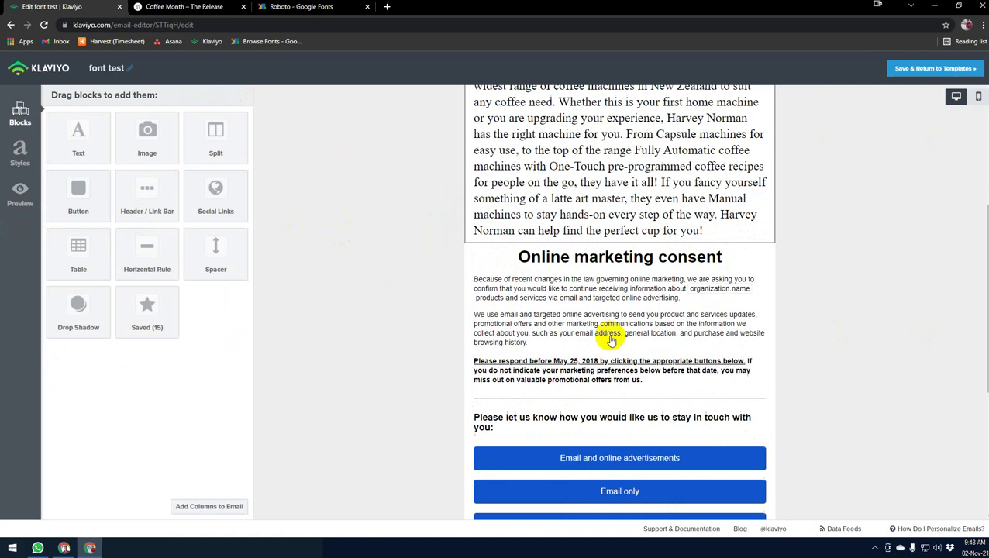
scroll(611, 341, "up", 3)
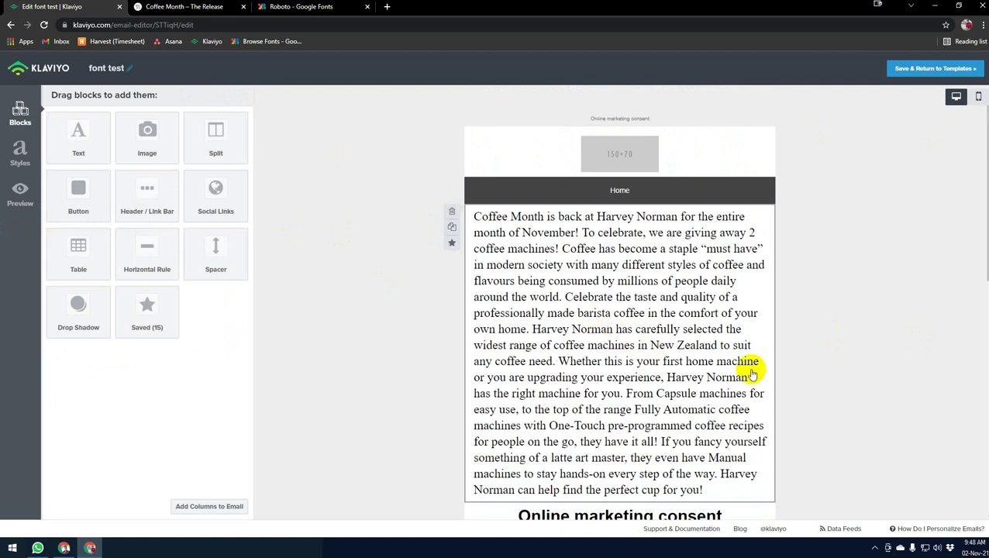
Step: Preview the email directly in Klaviyo and right-click the Coffee Month text to inspect its styling
left_click(22, 194)
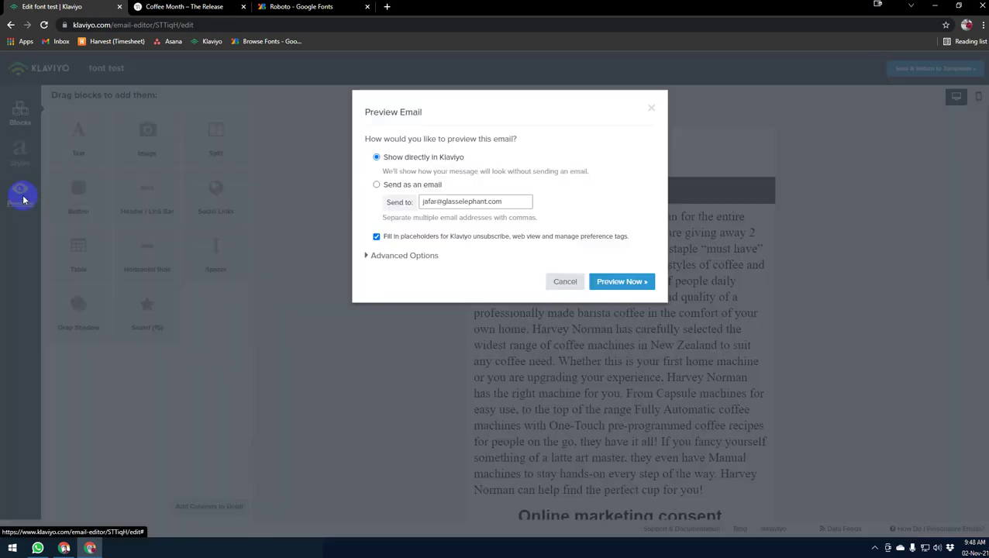
left_click(614, 281)
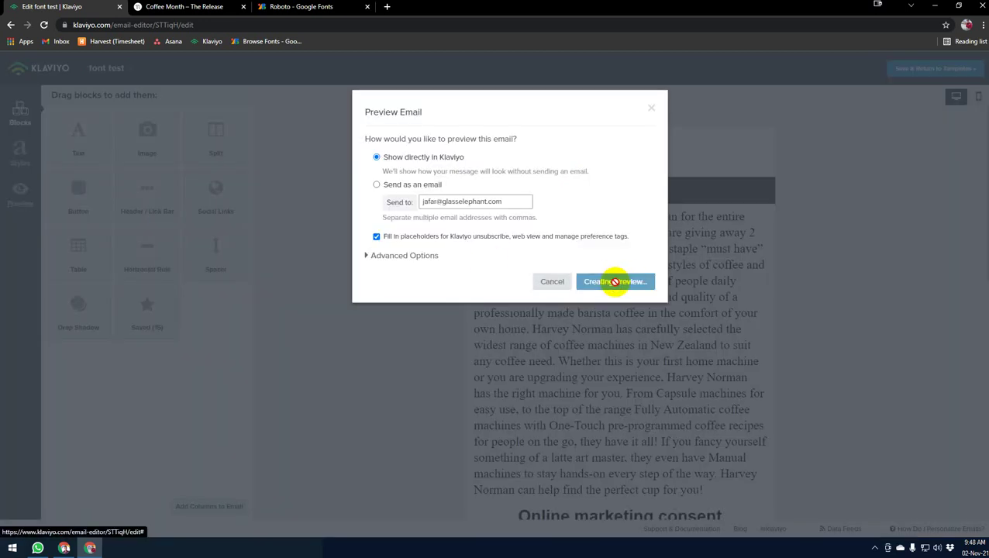
scroll(496, 310, "down", 4)
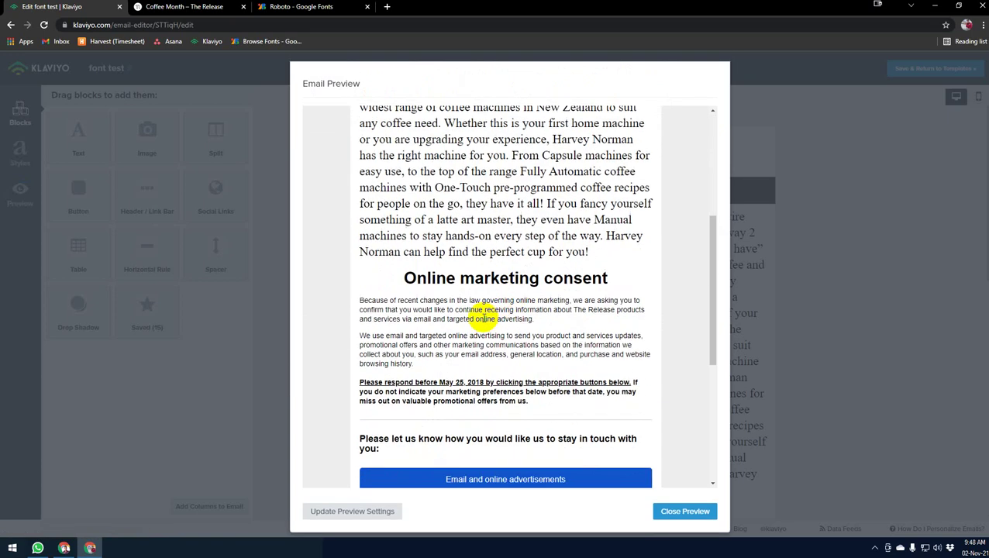
scroll(465, 232, "down", 2)
scroll(465, 256, "up", 5)
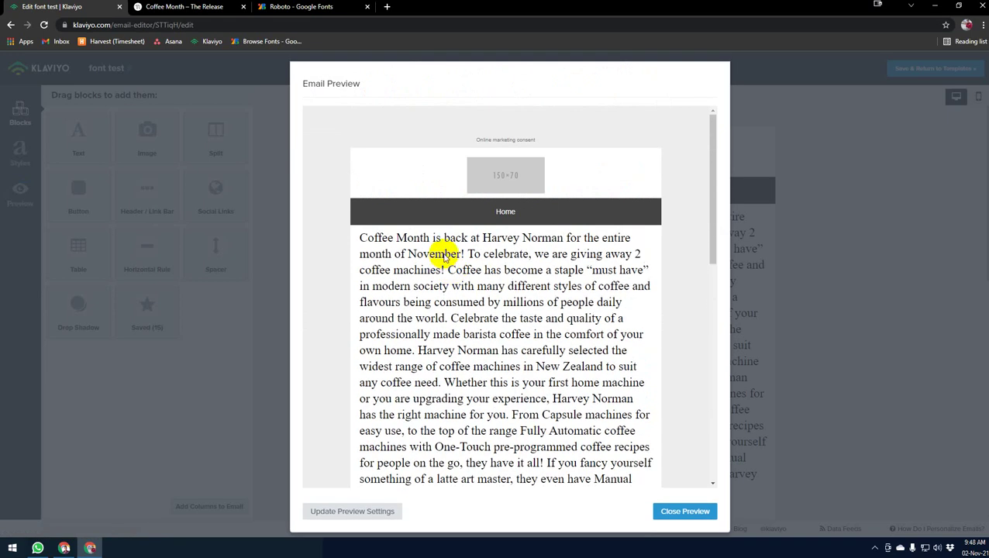
right_click(444, 258)
Step: Inspect the Coffee Month paragraph and toggle its roboto font-family rule off and on to compare
left_click(482, 429)
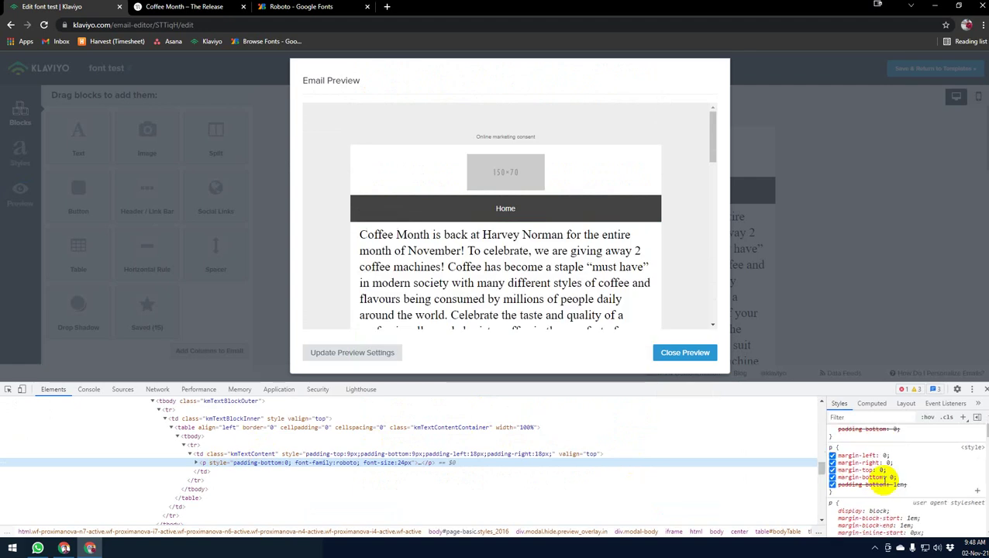
scroll(884, 479, "up", 2)
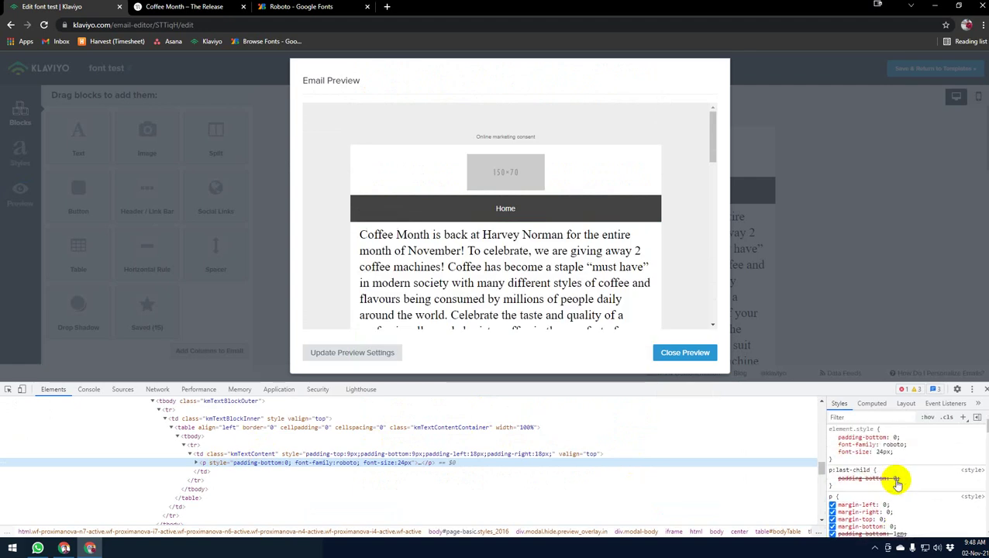
left_click(832, 446)
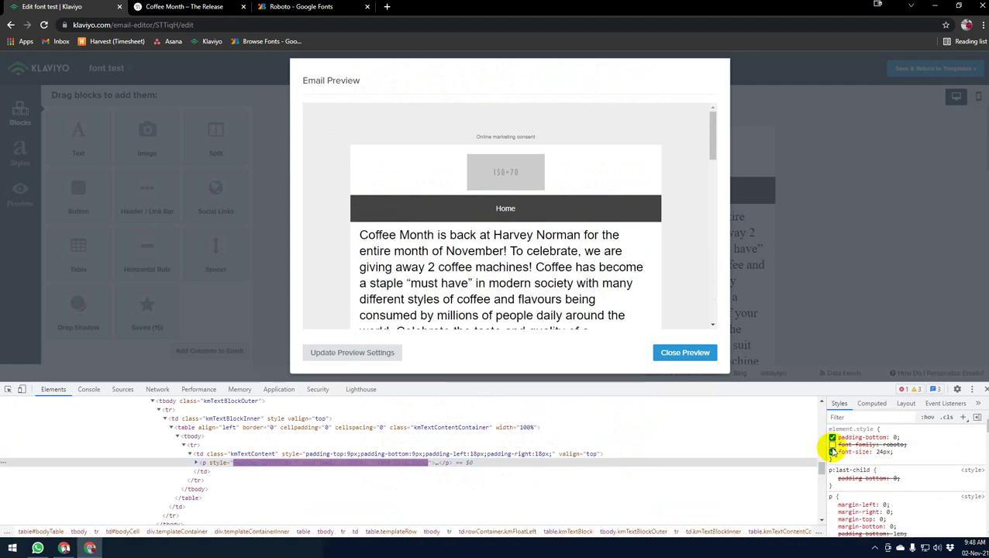
left_click(834, 447)
left_click(833, 445)
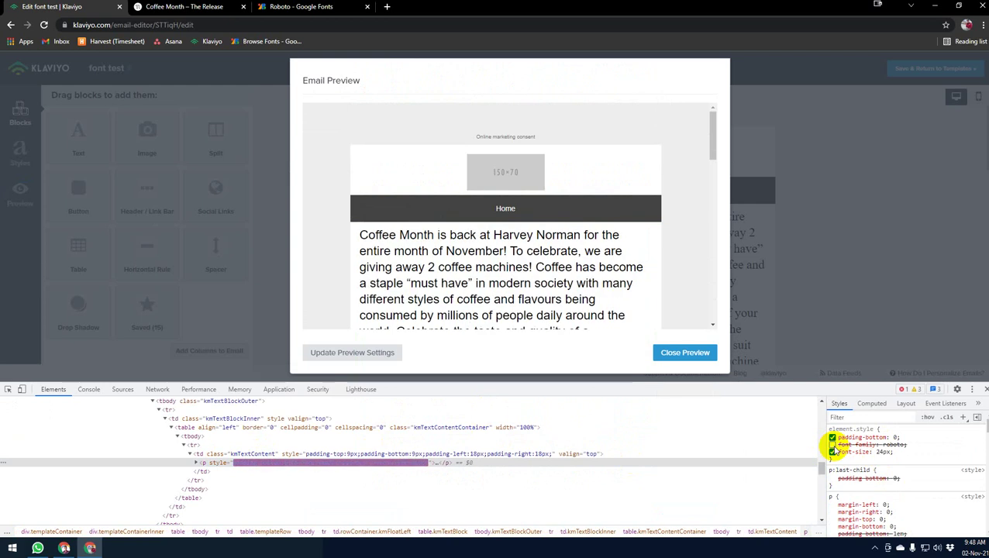
left_click(832, 446)
left_click(833, 445)
left_click(832, 446)
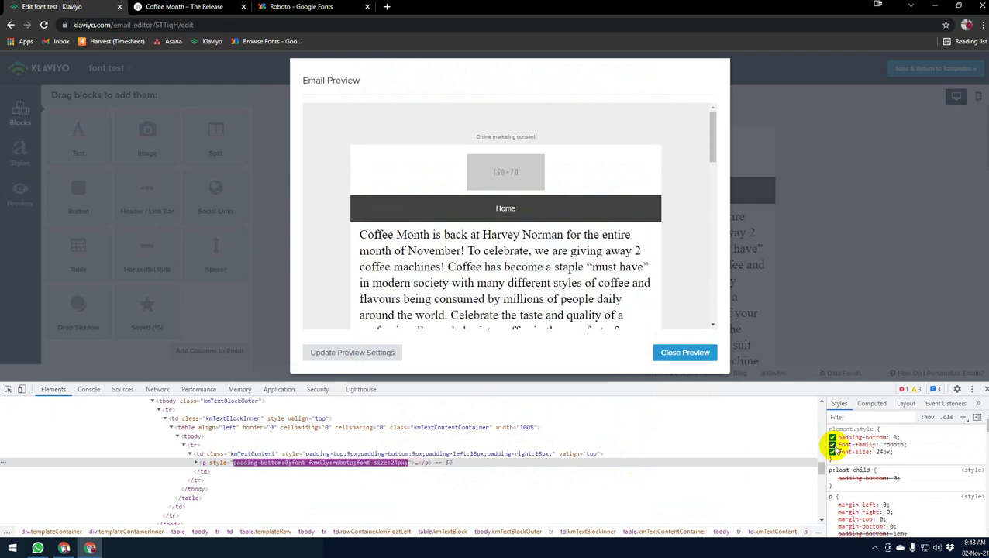
Step: Replace the inline font-family value with a first, misspelled 'helvitica' attempt
key("Tab")
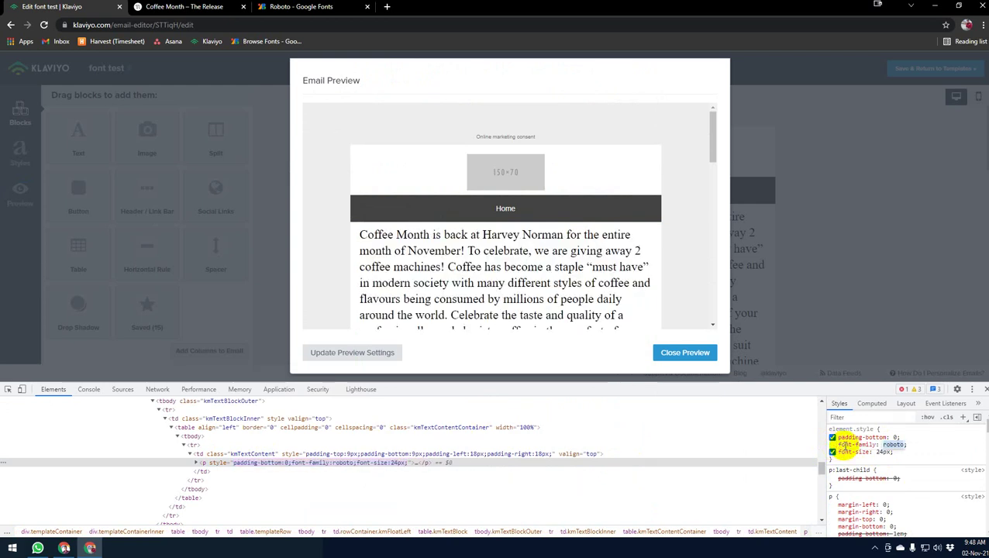
type("time")
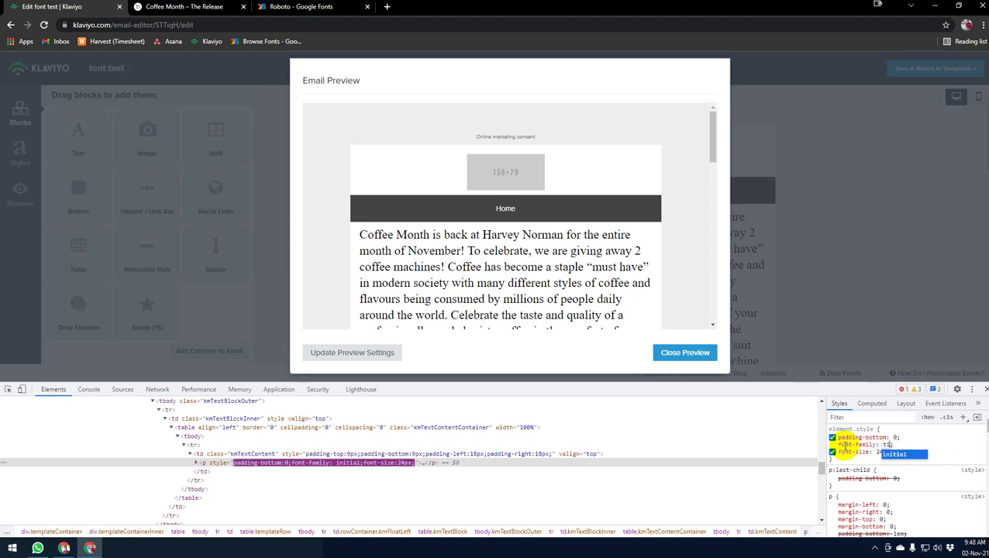
key("BackSpace")
key("BackSpace")
key("BackSpace")
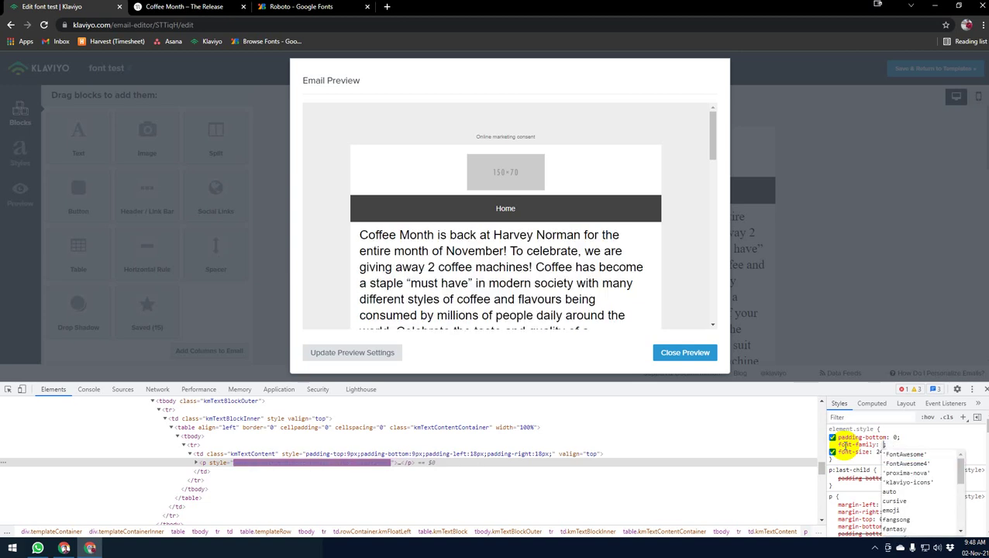
type("tim")
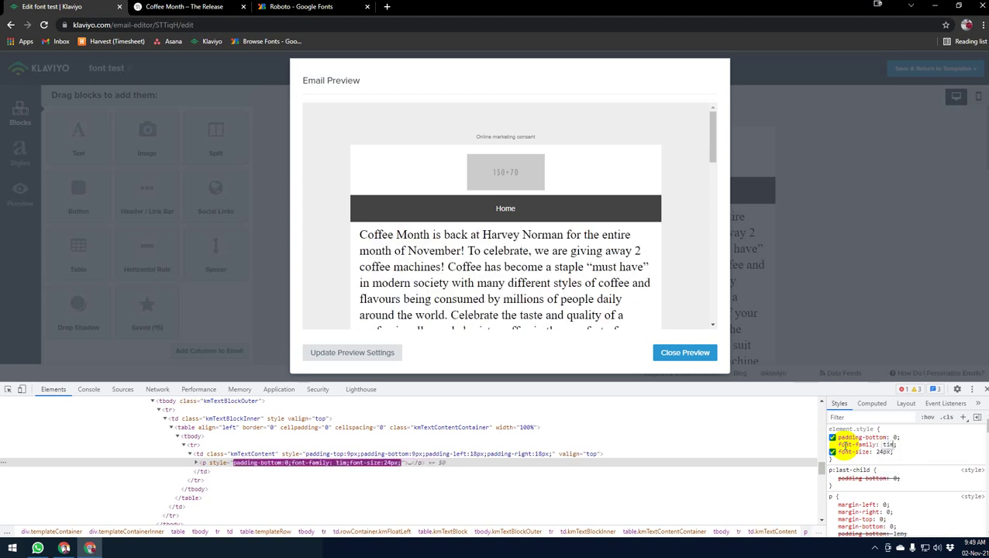
key("BackSpace")
key("BackSpace")
key("BackSpace")
type("i")
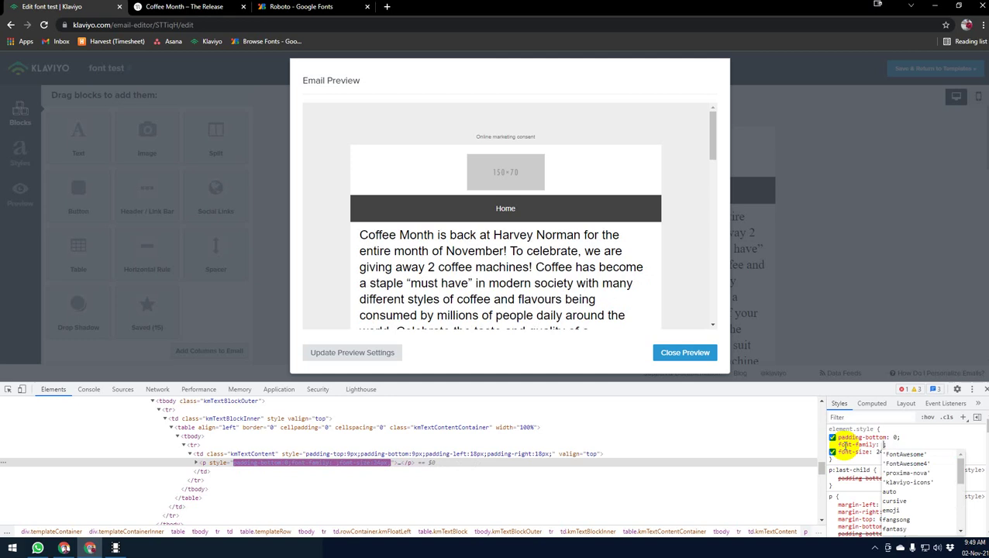
type("elvi")
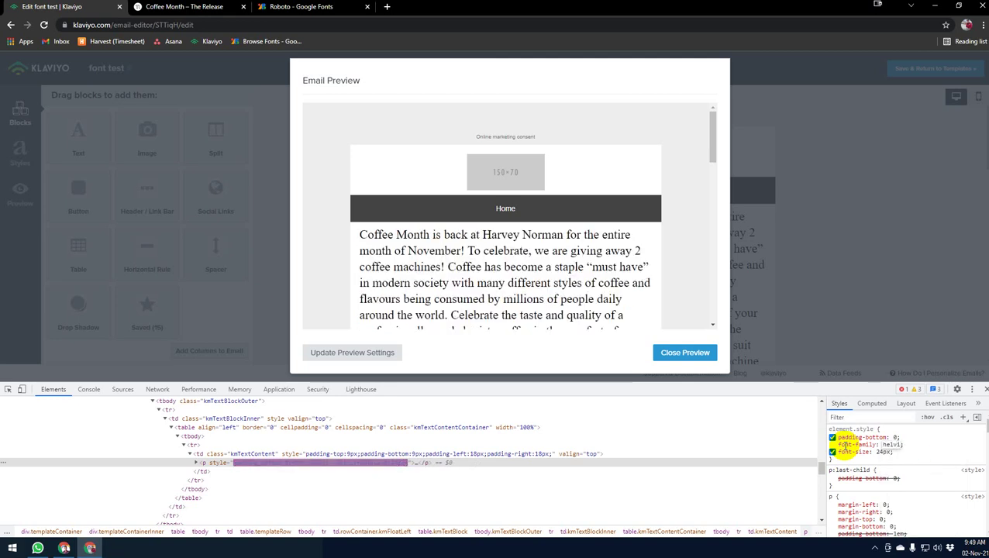
type("tica")
key("Return")
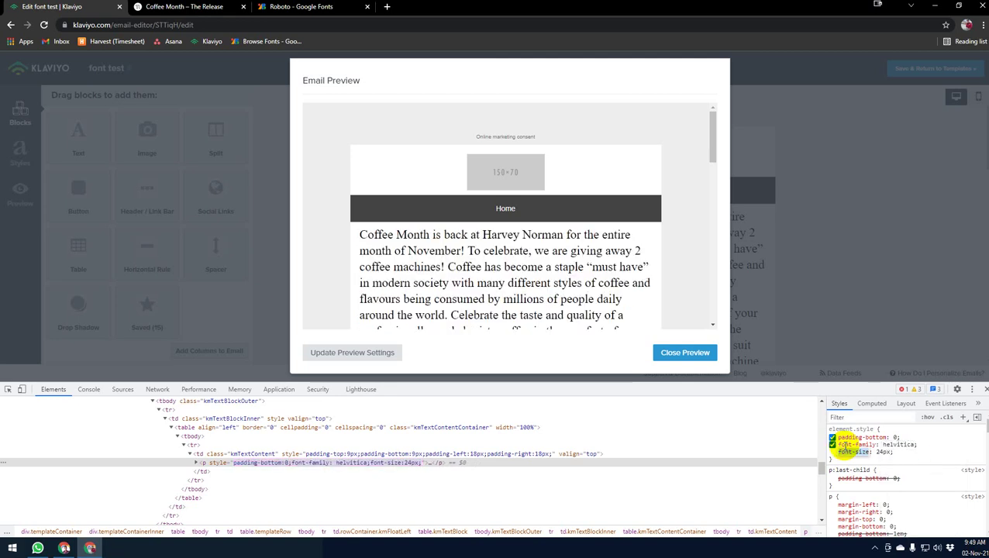
key("Return")
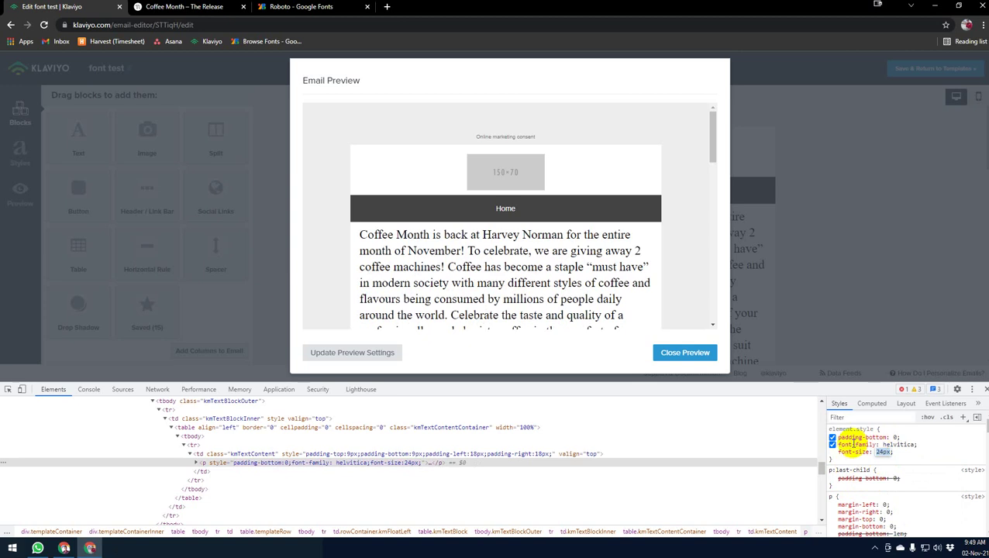
Step: Correct the paragraph's font-family value to helvetica
left_click(903, 445)
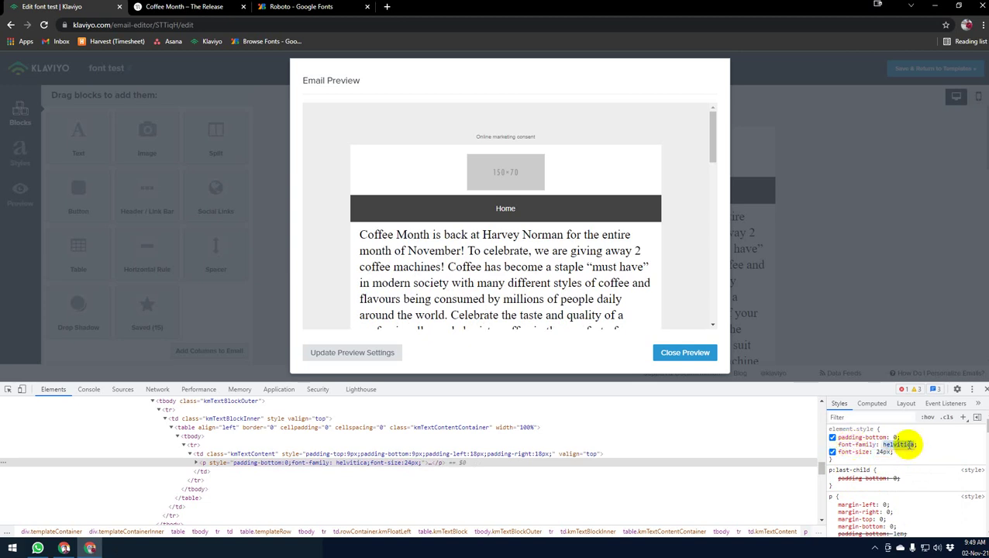
type("helvetica")
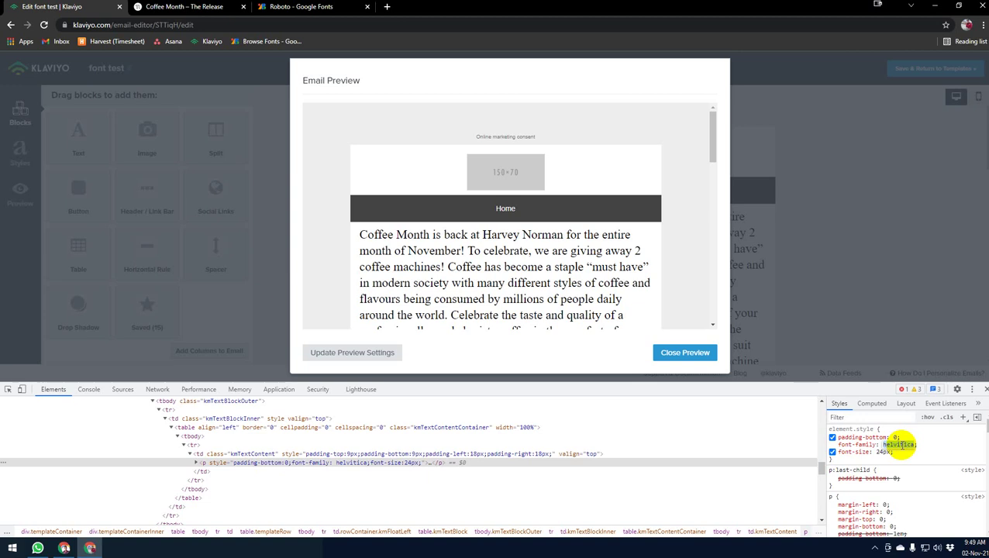
key("BackSpace")
key("BackSpace")
key("BackSpace")
key("BackSpace")
key("BackSpace")
key("BackSpace")
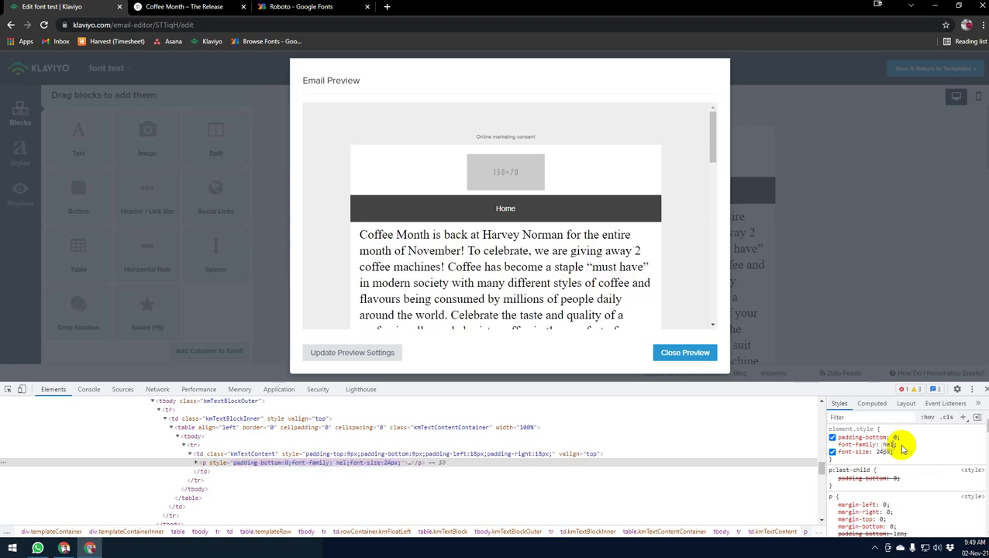
type("vetica")
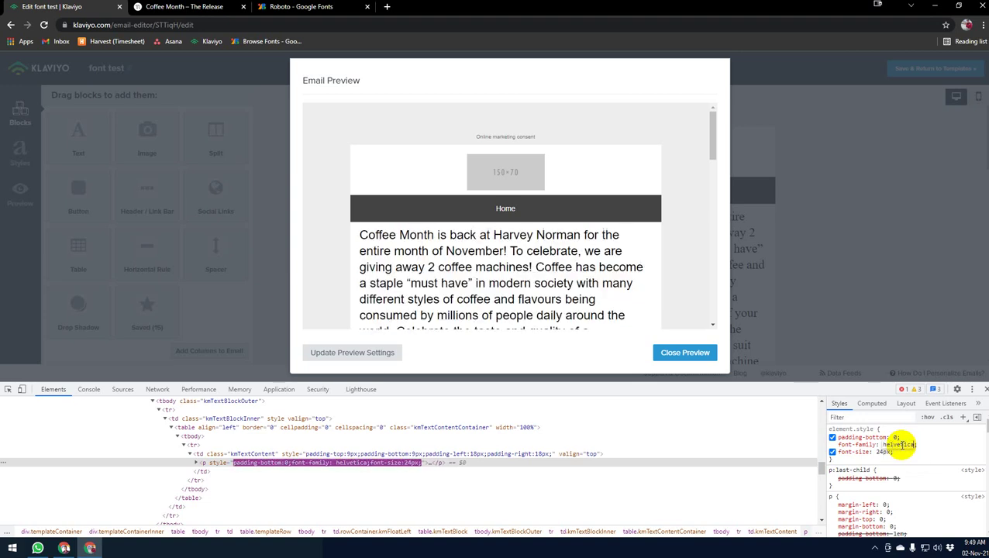
key("Return")
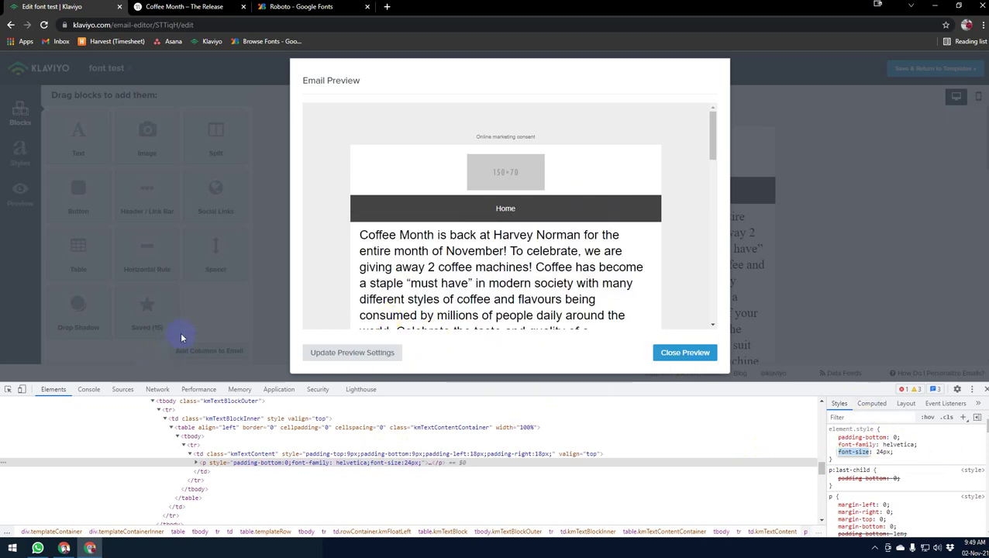
Step: Close the email preview and developer tools, then scroll the template editor toward the consent block
left_click(690, 352)
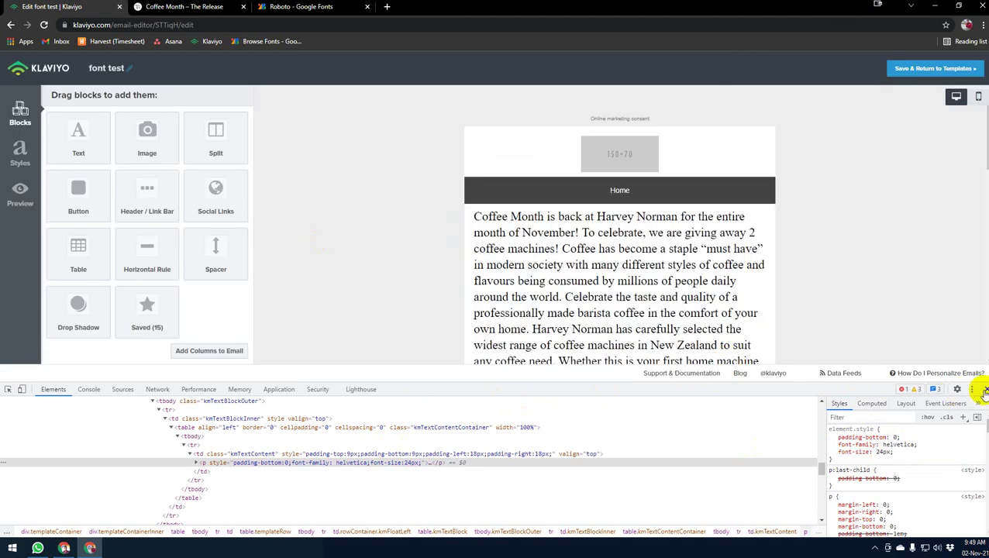
left_click(983, 389)
scroll(542, 403, "down", 5)
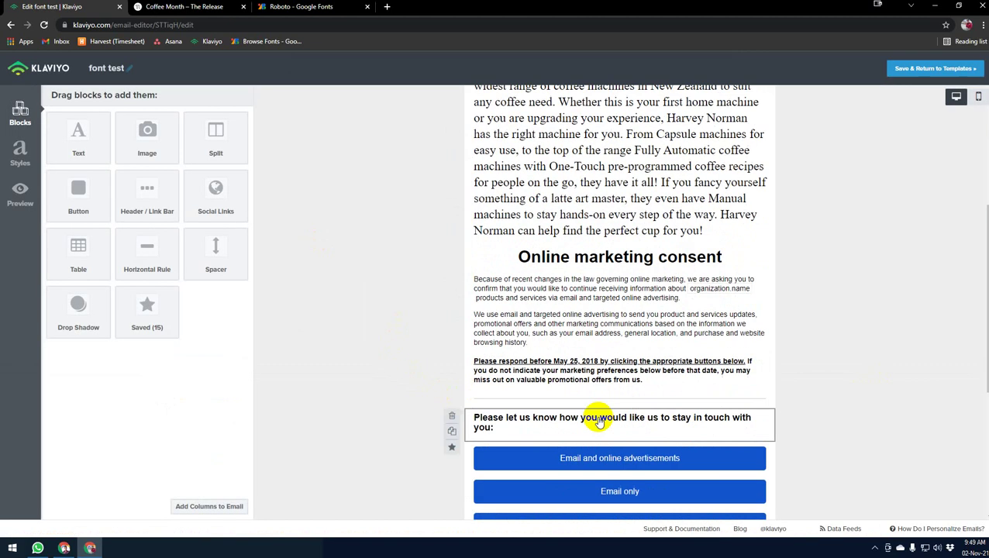
scroll(599, 420, "up", 3)
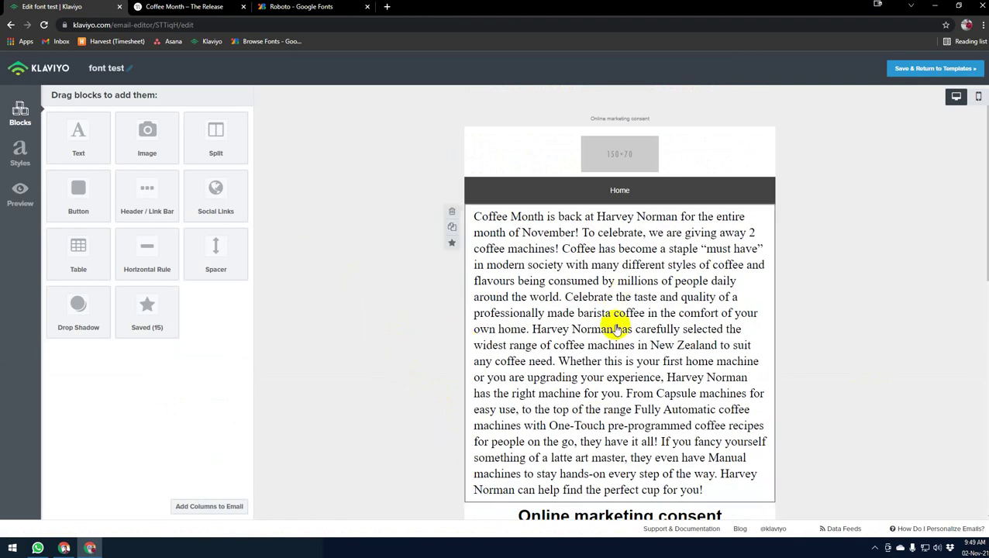
scroll(612, 341, "down", 4)
scroll(600, 356, "up", 4)
scroll(585, 388, "down", 3)
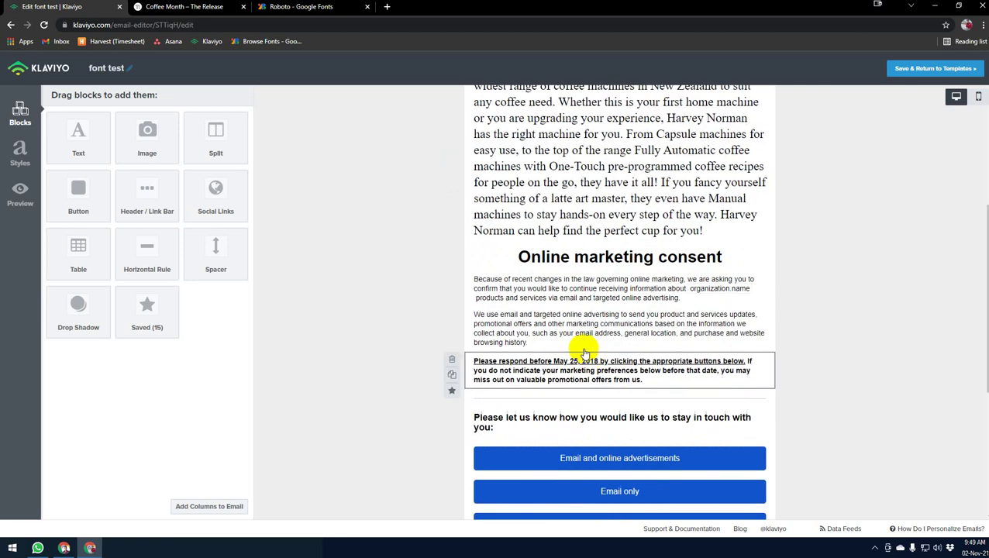